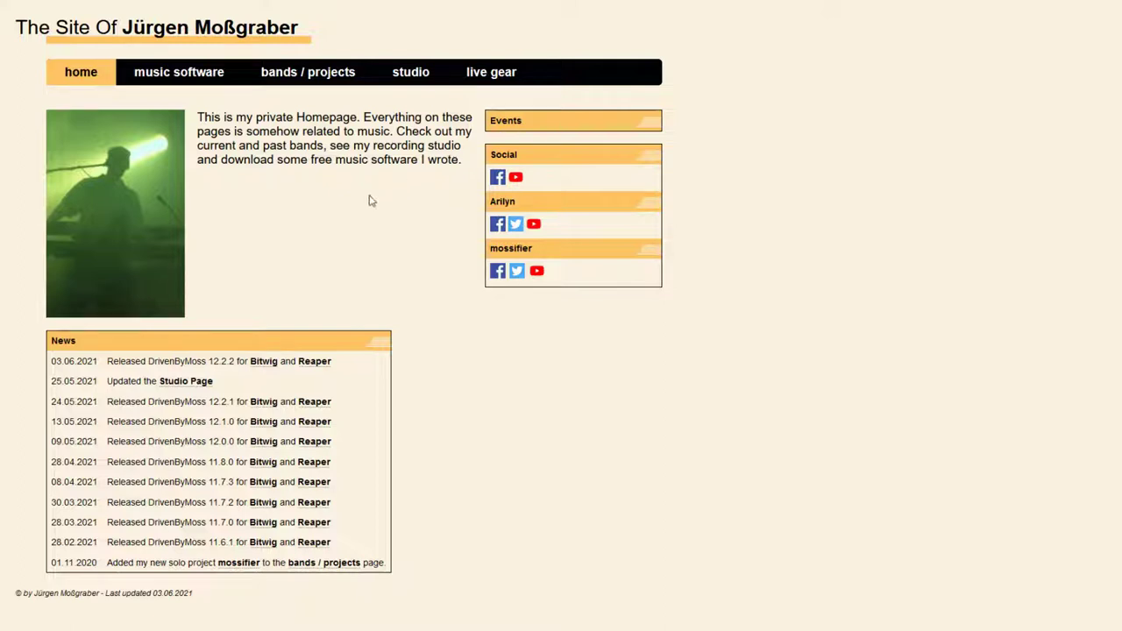
- Go to the Sample Conversion Tool page and highlight the Multisample Generator and ConvertWithMoss headings
{"action": "left_click", "coordinate": [189, 77]}
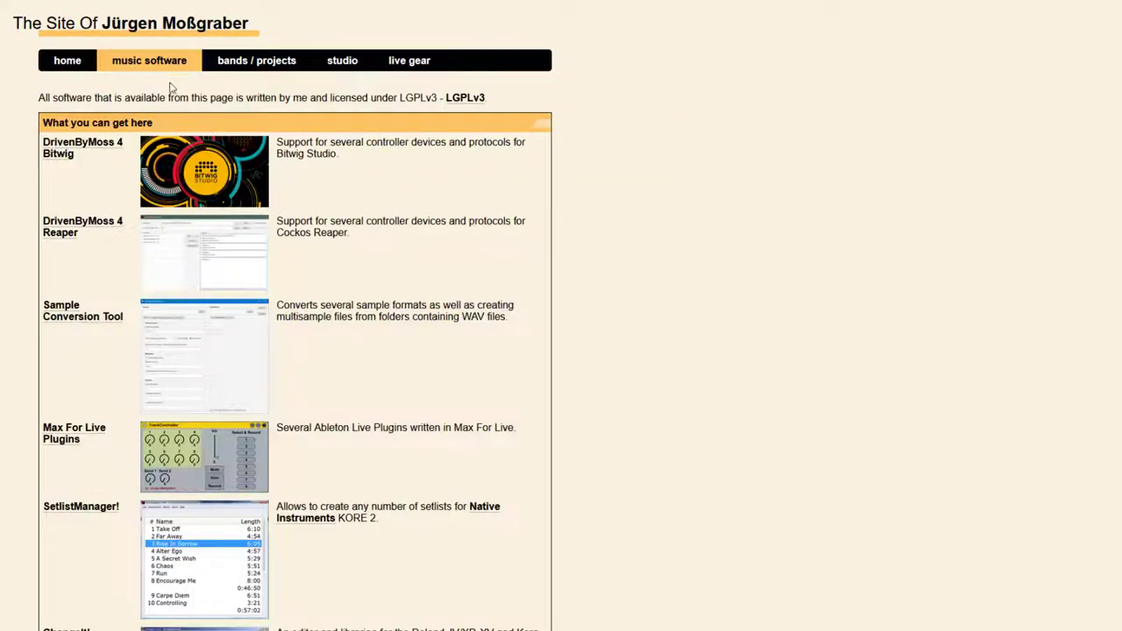
{"action": "left_click", "coordinate": [84, 319]}
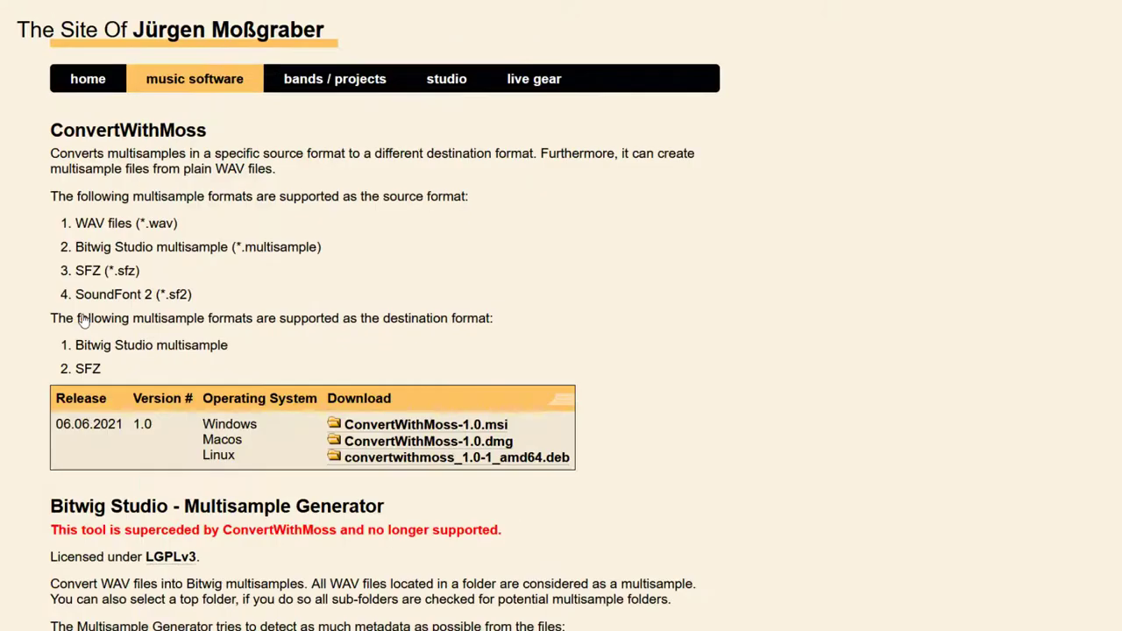
{"action": "left_click_drag", "start_coordinate": [183, 508], "coordinate": [412, 511]}
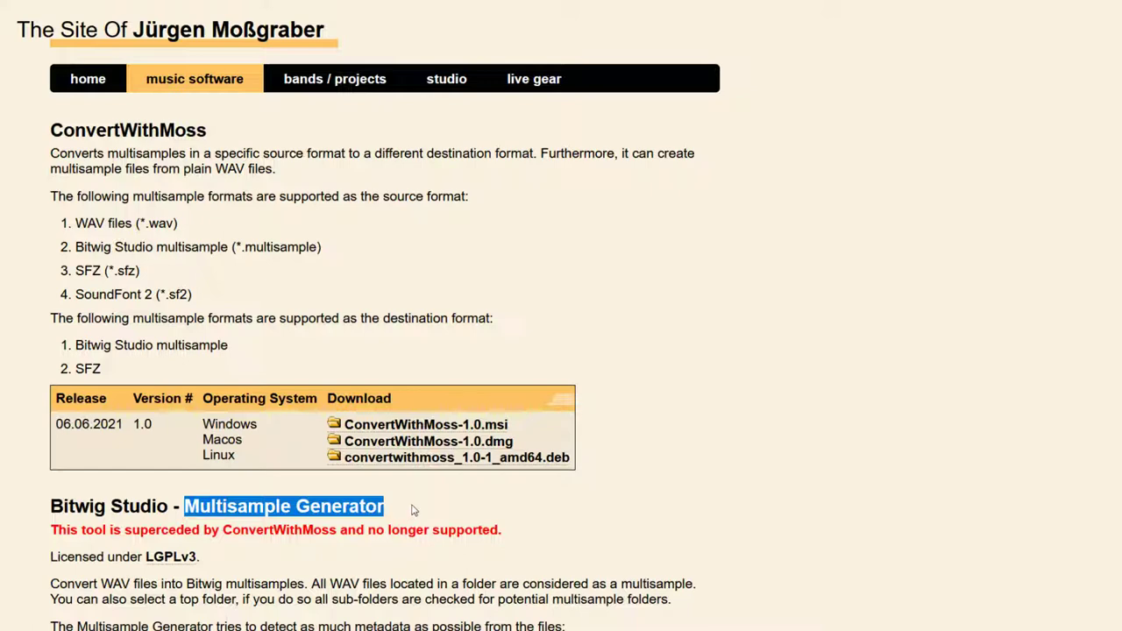
{"action": "left_click", "coordinate": [210, 133]}
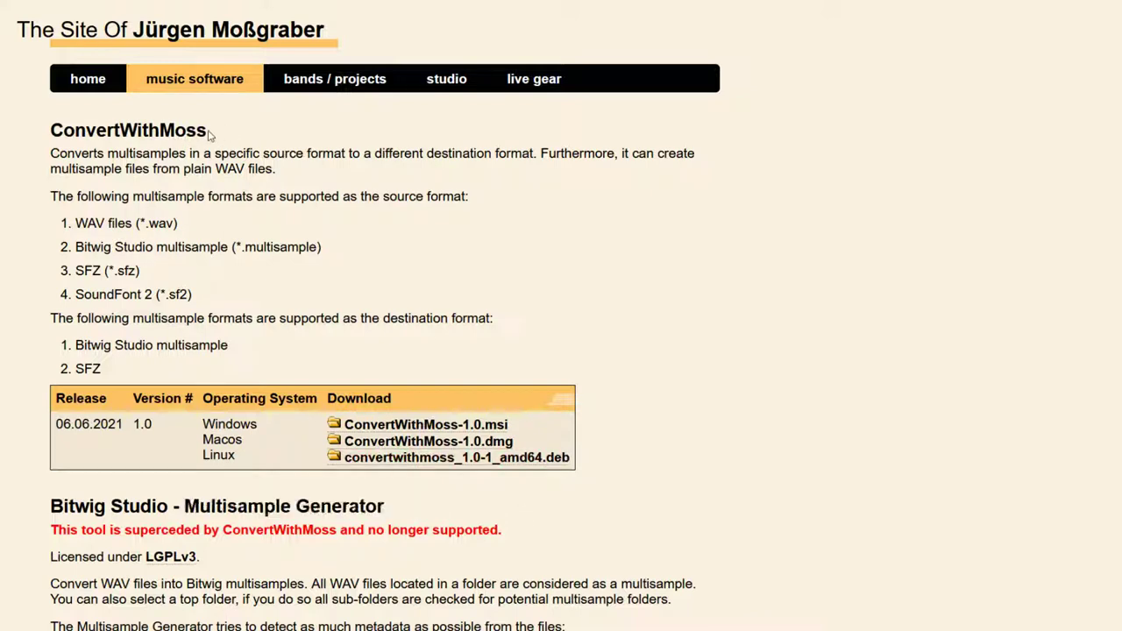
{"action": "left_click_drag", "start_coordinate": [208, 129], "coordinate": [48, 130]}
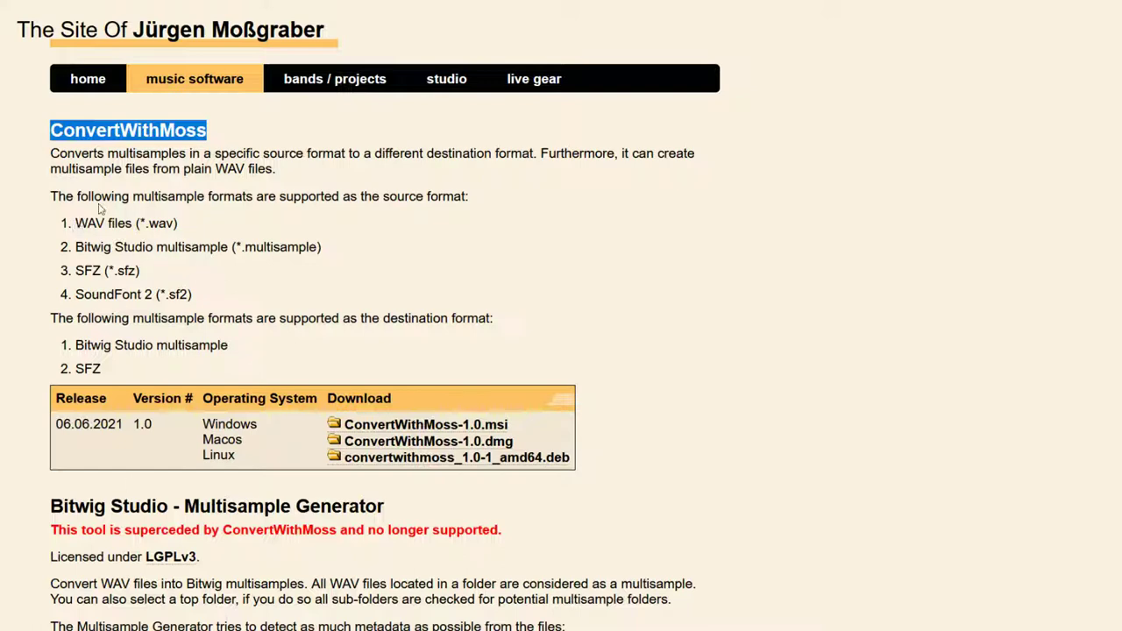
- Highlight the WAV, Bitwig Studio multisample and SoundFont 2 (*.sf2) source formats in turn
{"action": "left_click_drag", "start_coordinate": [76, 222], "coordinate": [217, 224]}
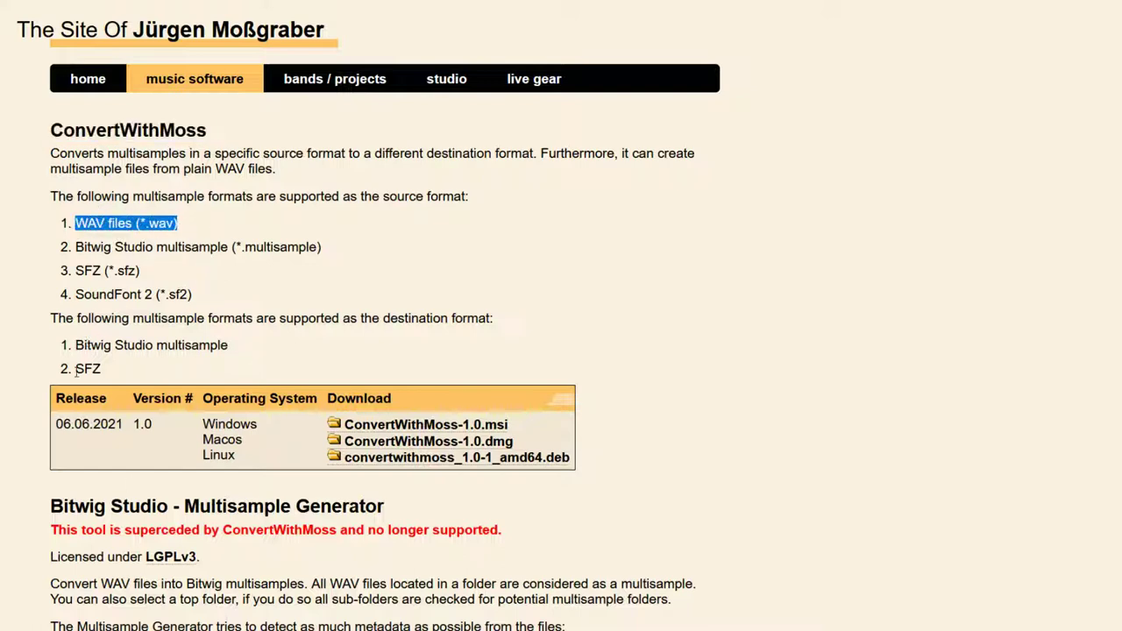
{"action": "left_click", "coordinate": [94, 245]}
{"action": "left_click_drag", "start_coordinate": [77, 248], "coordinate": [298, 249]}
{"action": "left_click", "coordinate": [77, 270]}
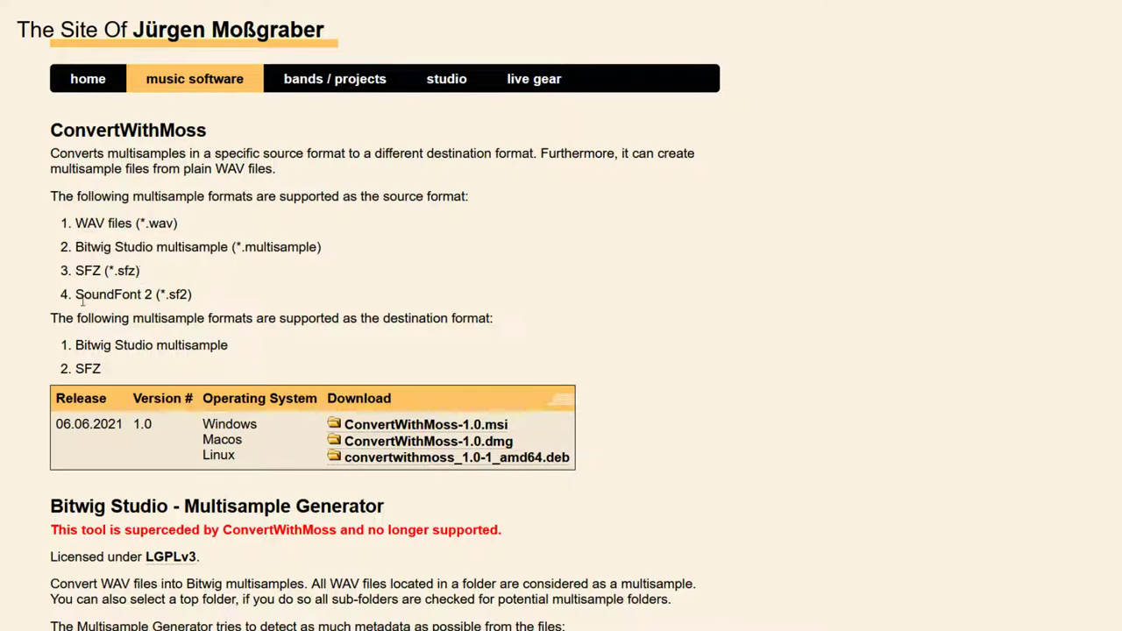
{"action": "left_click_drag", "start_coordinate": [77, 295], "coordinate": [209, 303]}
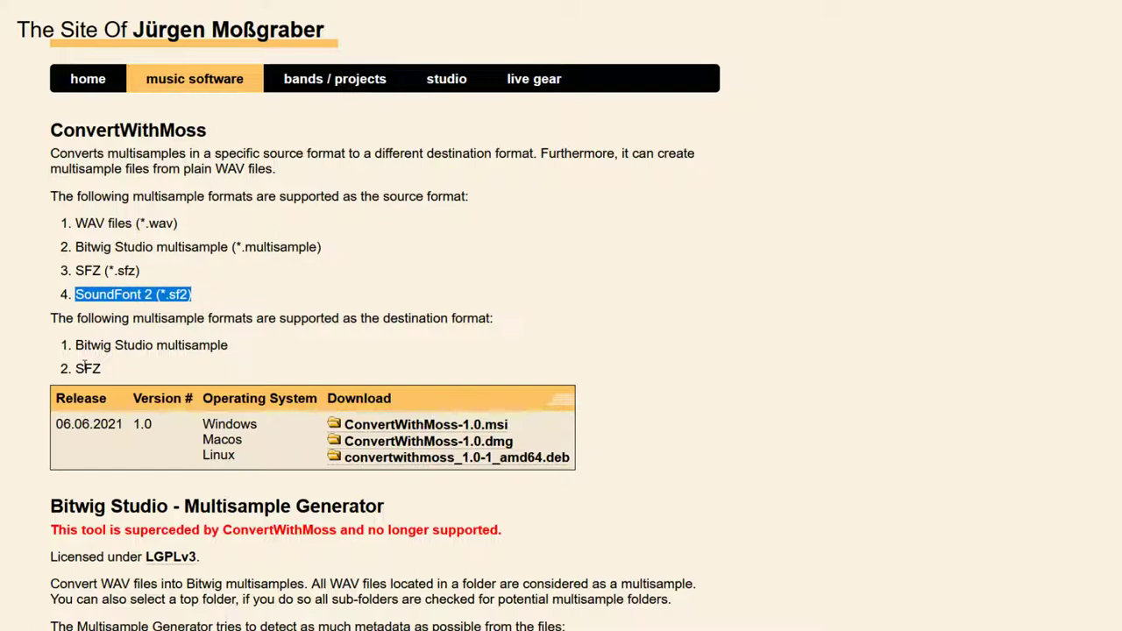
{"action": "left_click", "coordinate": [551, 286]}
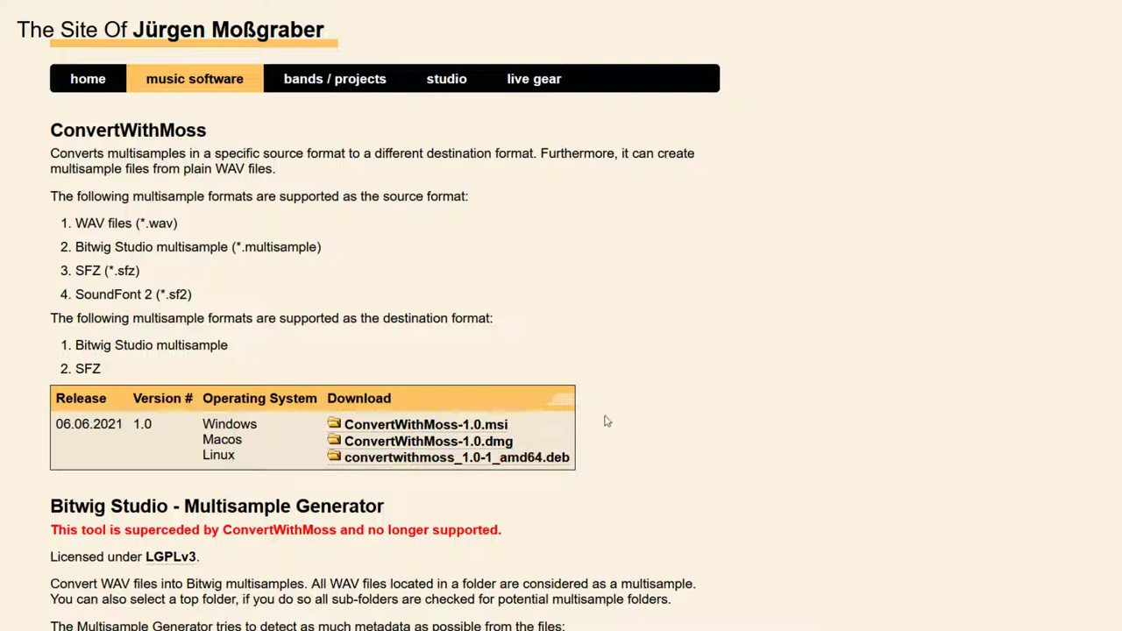
- Save ConvertWithMoss-1.0.msi, run it past the security warning, accept the licence and install
{"action": "left_click", "coordinate": [478, 427]}
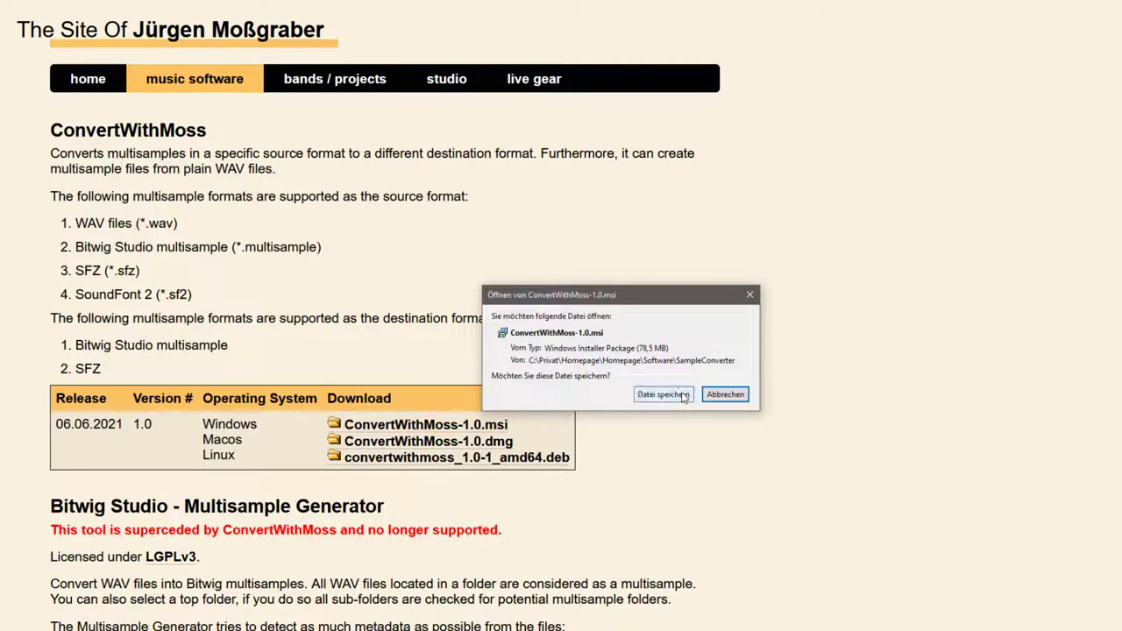
{"action": "left_click", "coordinate": [683, 395]}
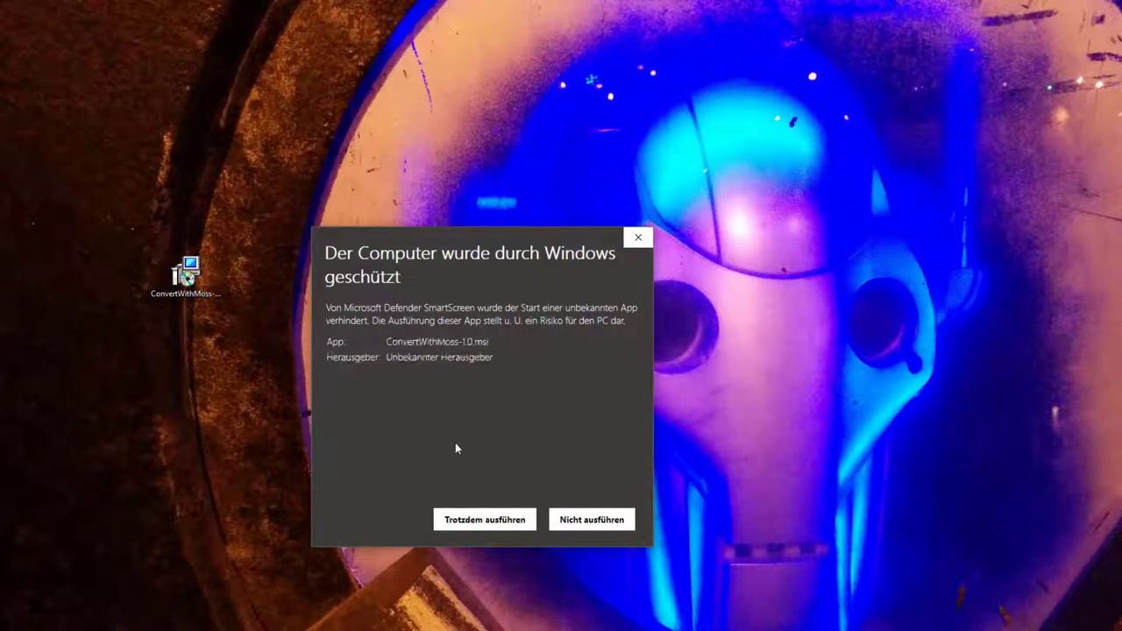
{"action": "left_click", "coordinate": [482, 519]}
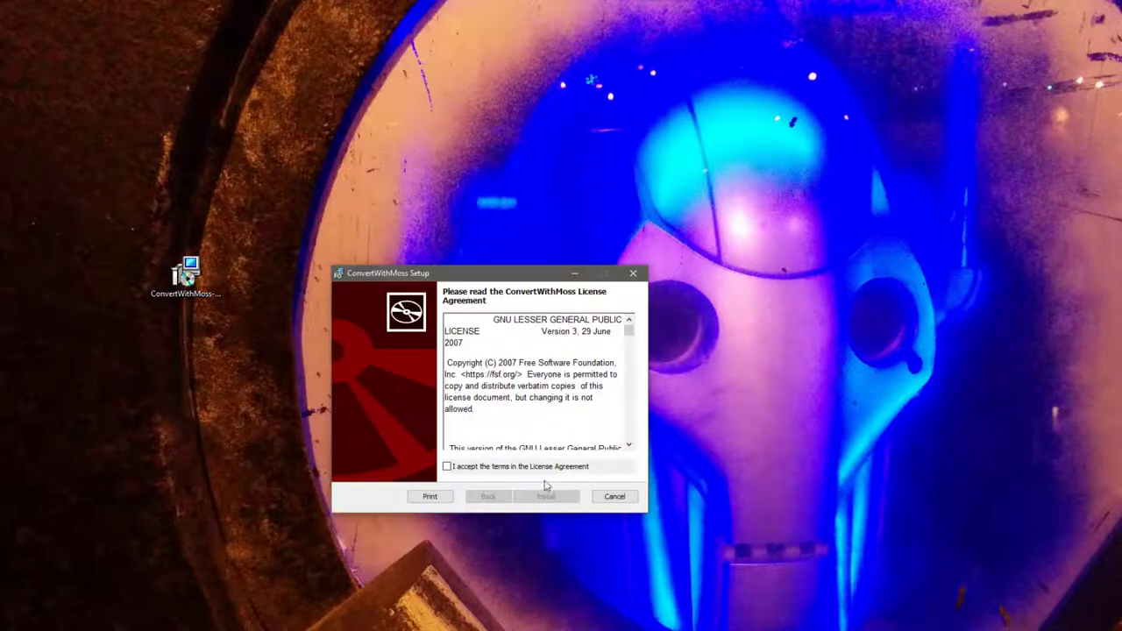
{"action": "left_click", "coordinate": [464, 467]}
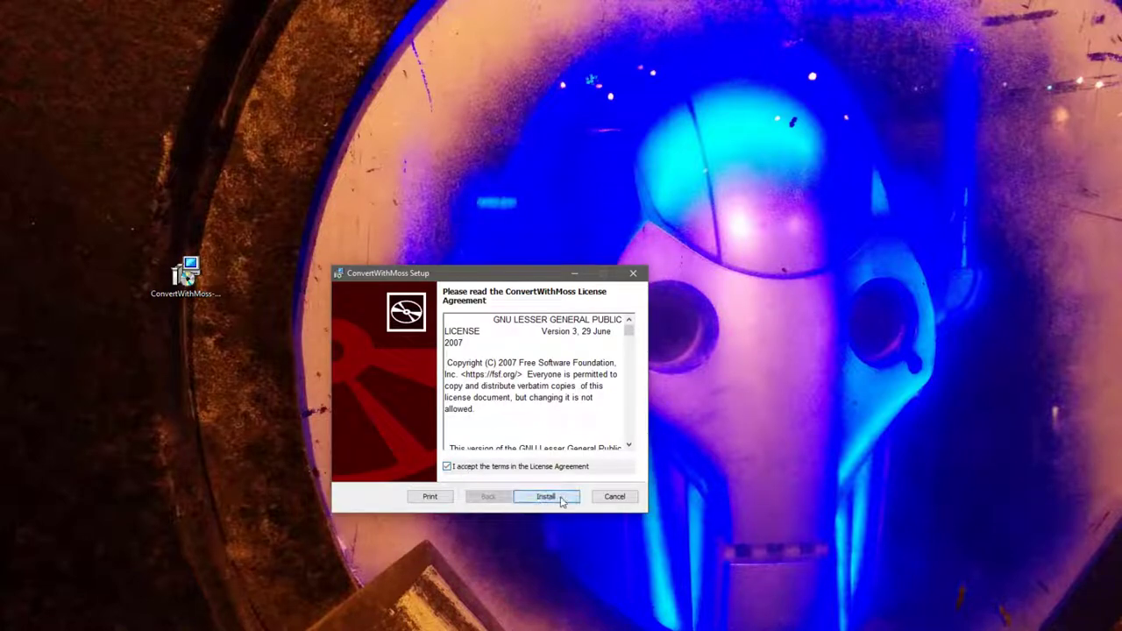
{"action": "left_click", "coordinate": [562, 497]}
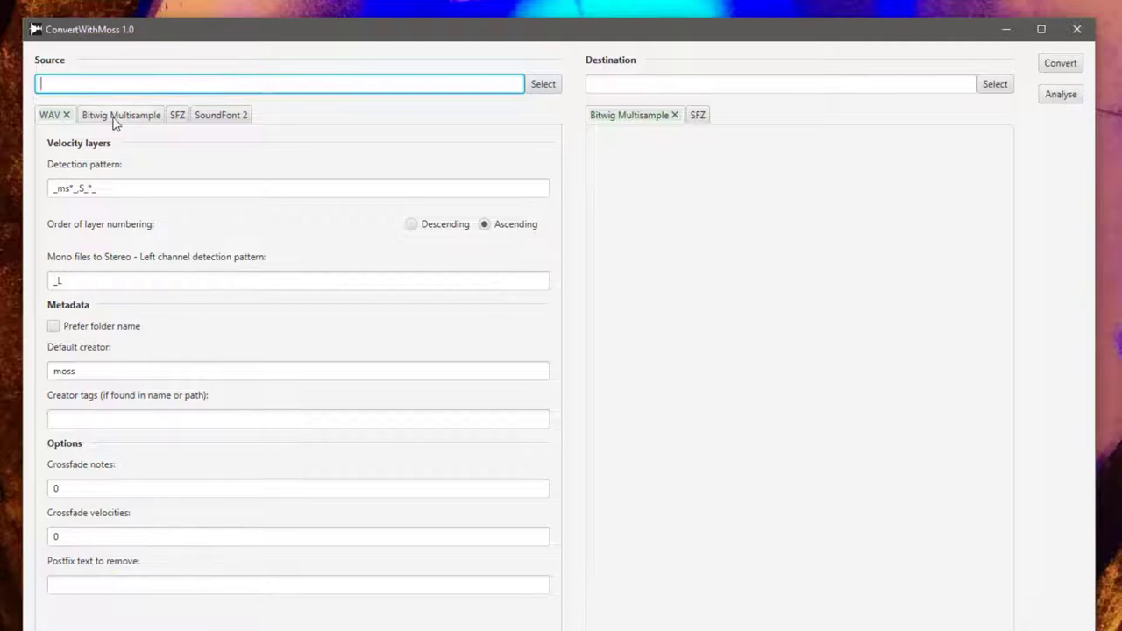
- Switch the Source tabs from SFZ to SoundFont 2
{"action": "left_click", "coordinate": [166, 116]}
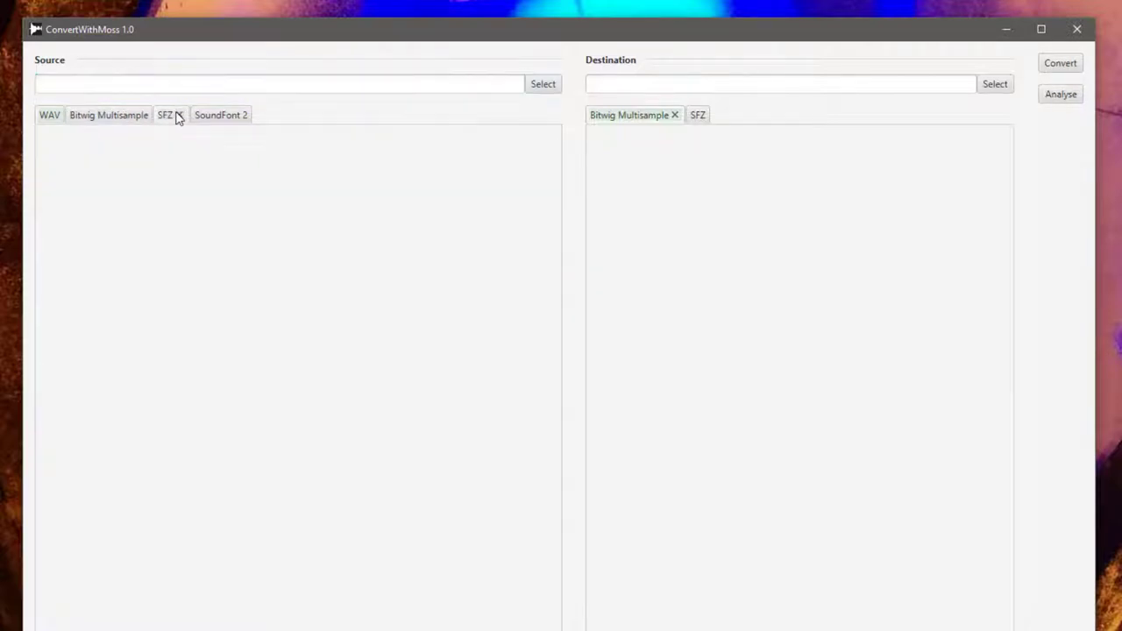
{"action": "left_click", "coordinate": [224, 117]}
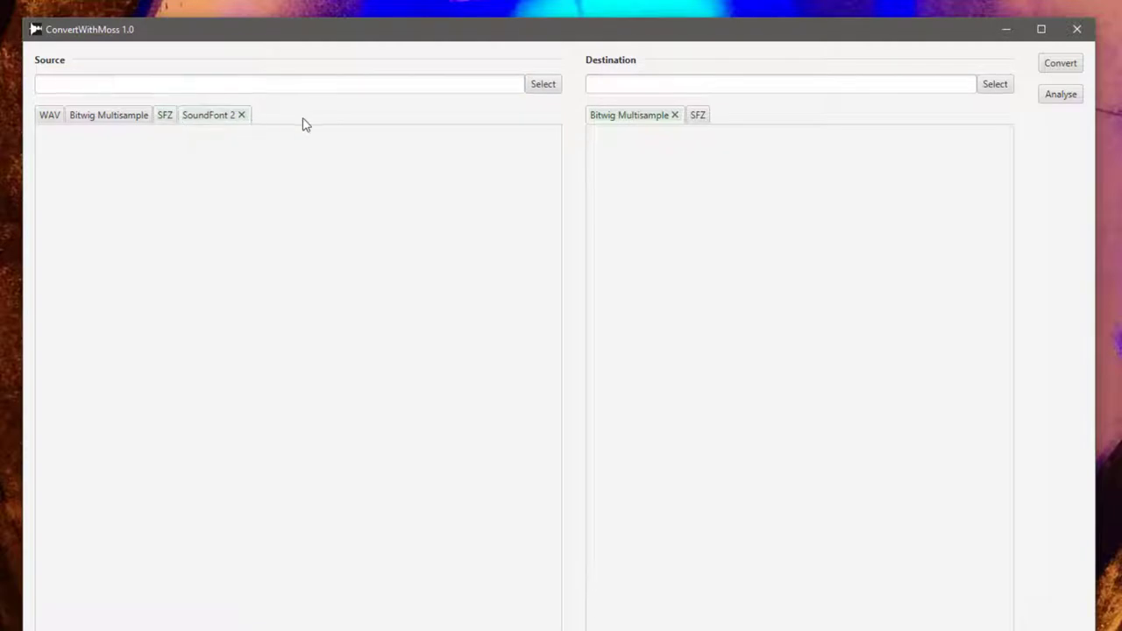
- Choose C:\Privat\Sounds\sf2 as the source folder
{"action": "left_click", "coordinate": [547, 89]}
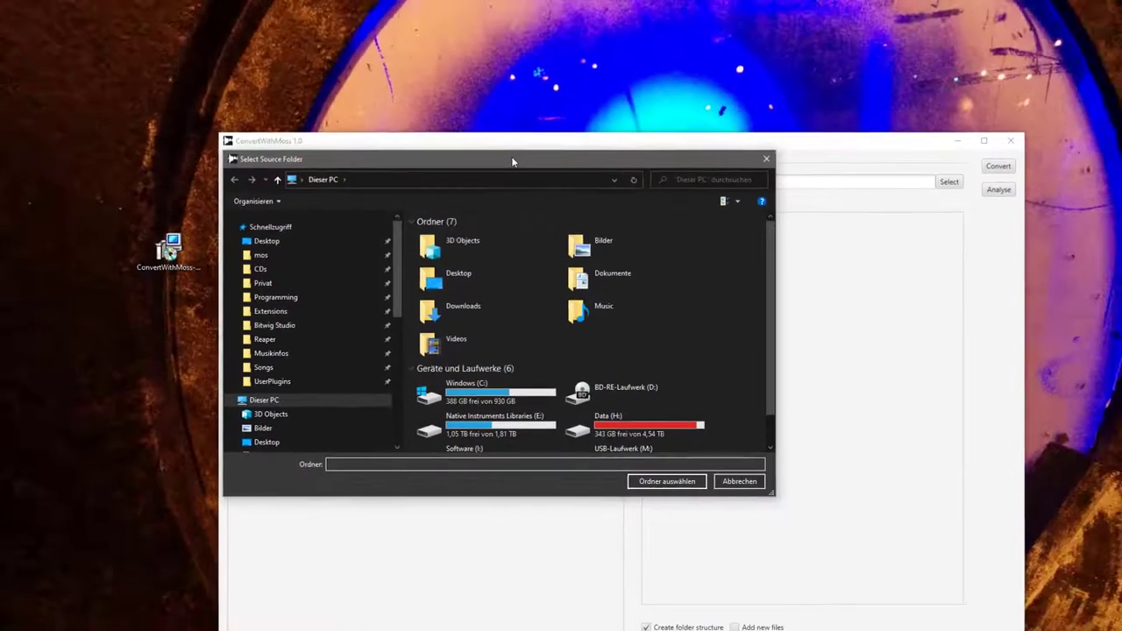
{"action": "left_click_drag", "start_coordinate": [511, 156], "coordinate": [330, 138]}
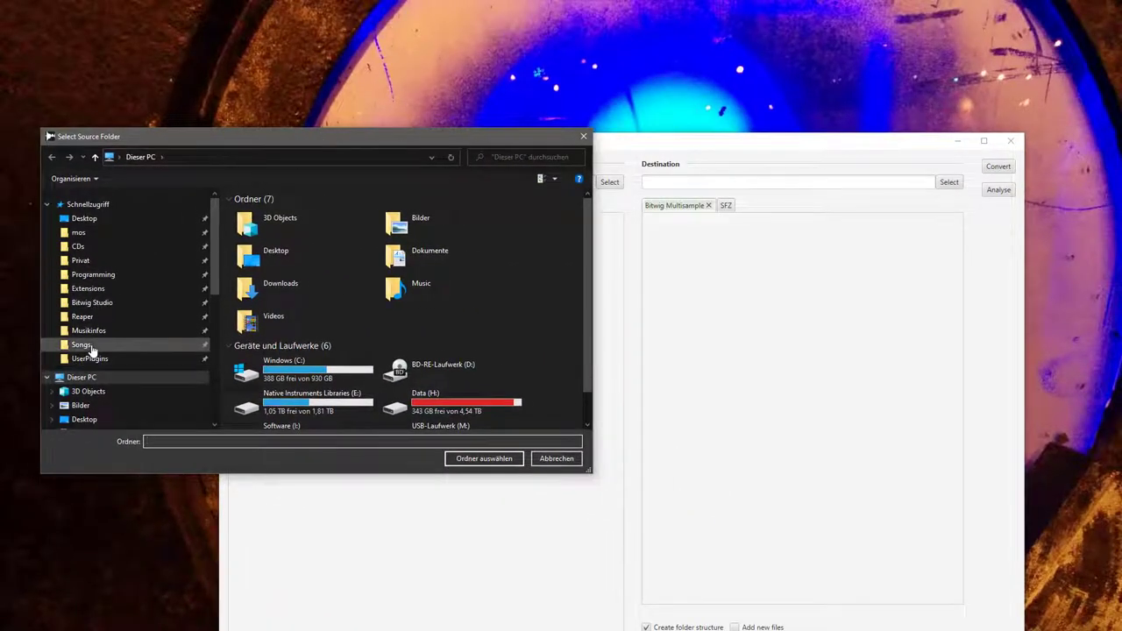
{"action": "scroll", "coordinate": [103, 338], "scroll_direction": "down", "scroll_amount": 1}
{"action": "scroll", "coordinate": [104, 337], "scroll_direction": "down", "scroll_amount": 4}
{"action": "left_click", "coordinate": [103, 292]}
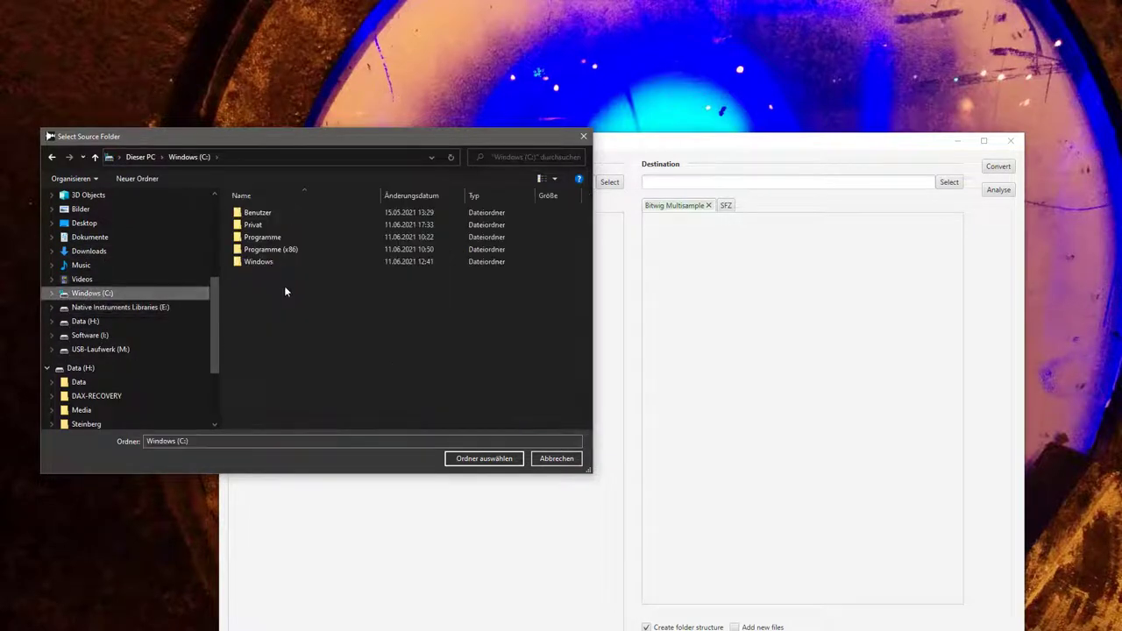
{"action": "double_click", "coordinate": [252, 224]}
{"action": "double_click", "coordinate": [263, 359]}
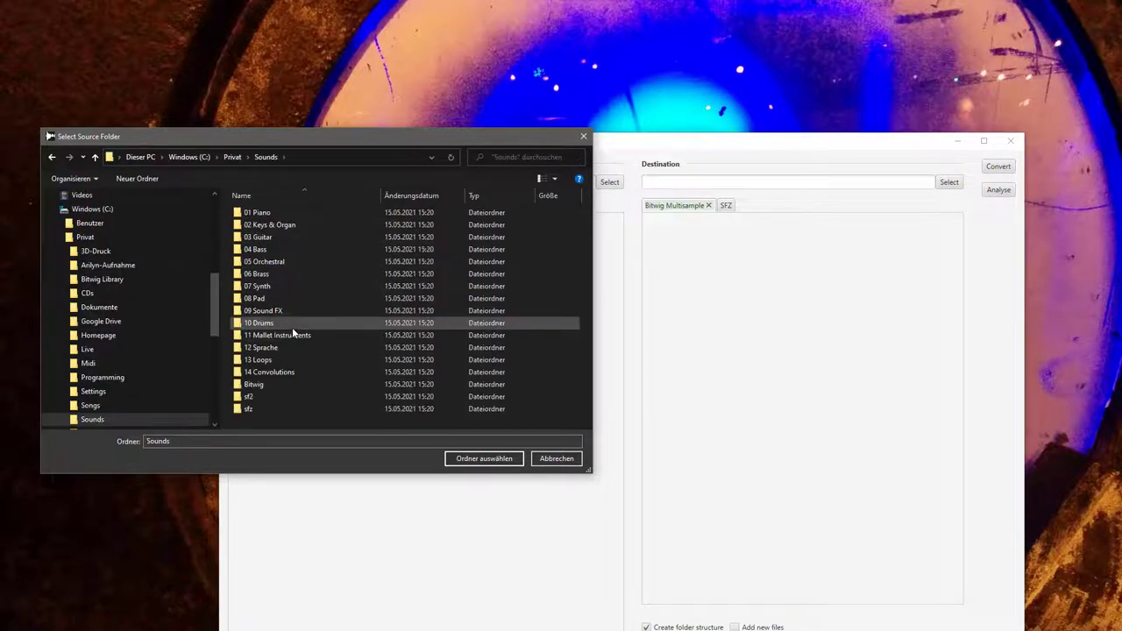
{"action": "double_click", "coordinate": [268, 396]}
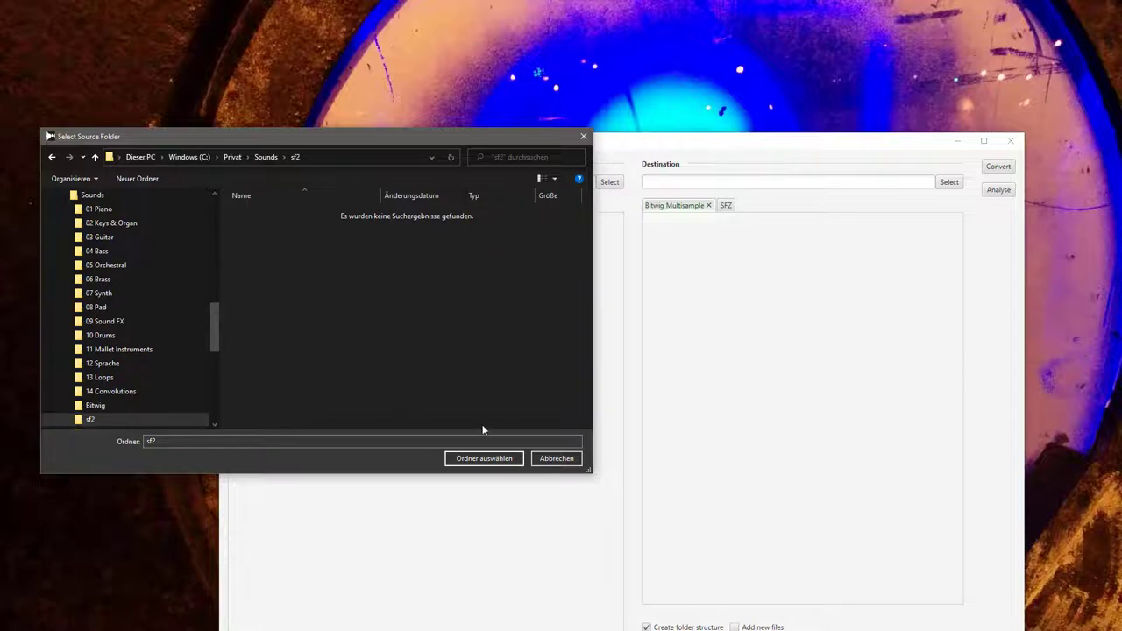
{"action": "left_click", "coordinate": [484, 459]}
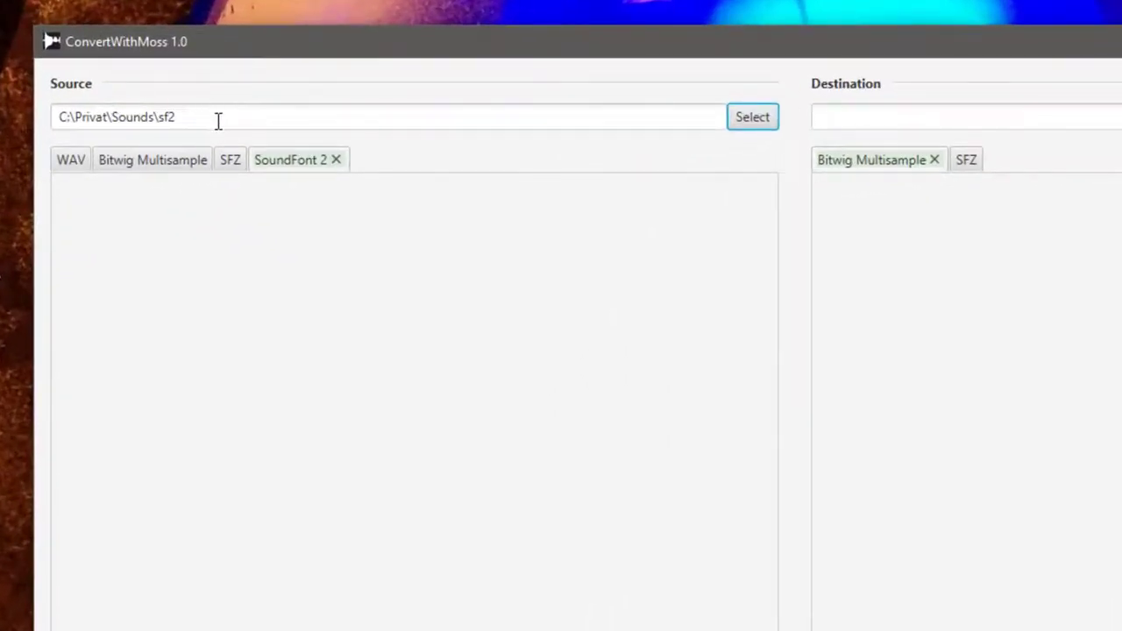
- Toggle the destination format to SFZ and back to Bitwig Multisample
{"action": "left_click", "coordinate": [886, 166]}
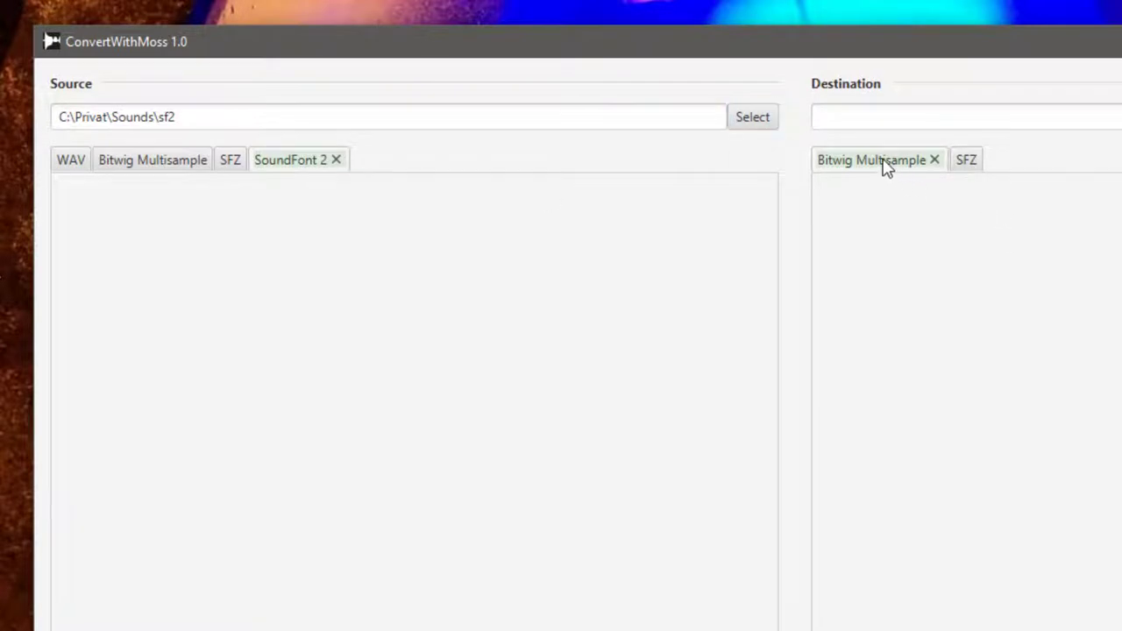
{"action": "left_click", "coordinate": [967, 166]}
{"action": "left_click", "coordinate": [869, 166]}
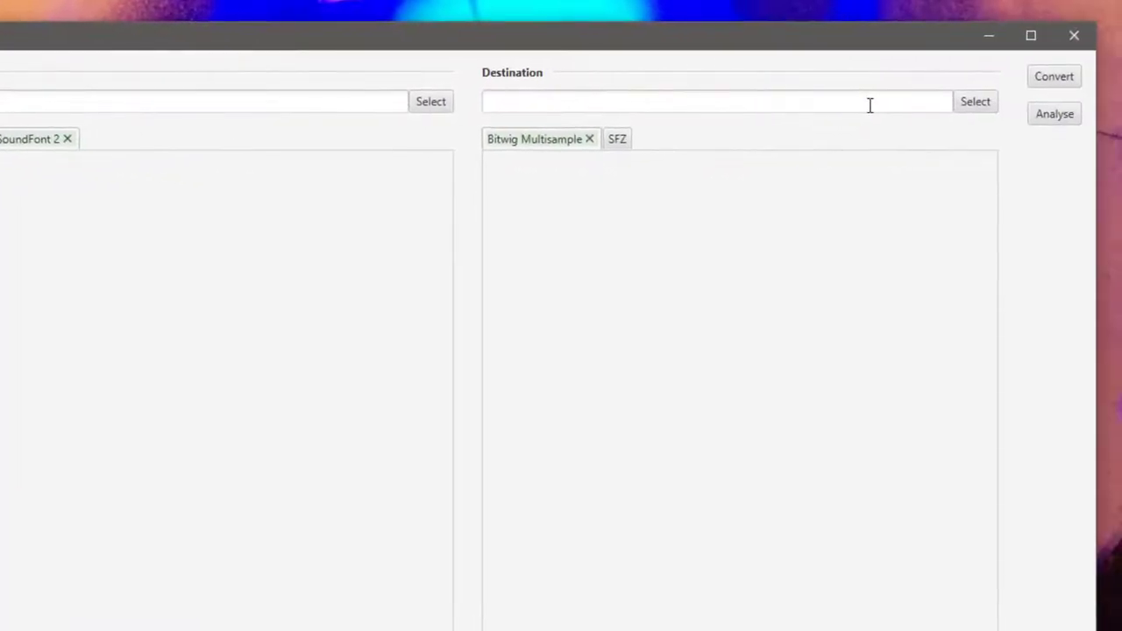
- Pick the Desktop as destination folder and append \Destination to its path
{"action": "left_click", "coordinate": [977, 107]}
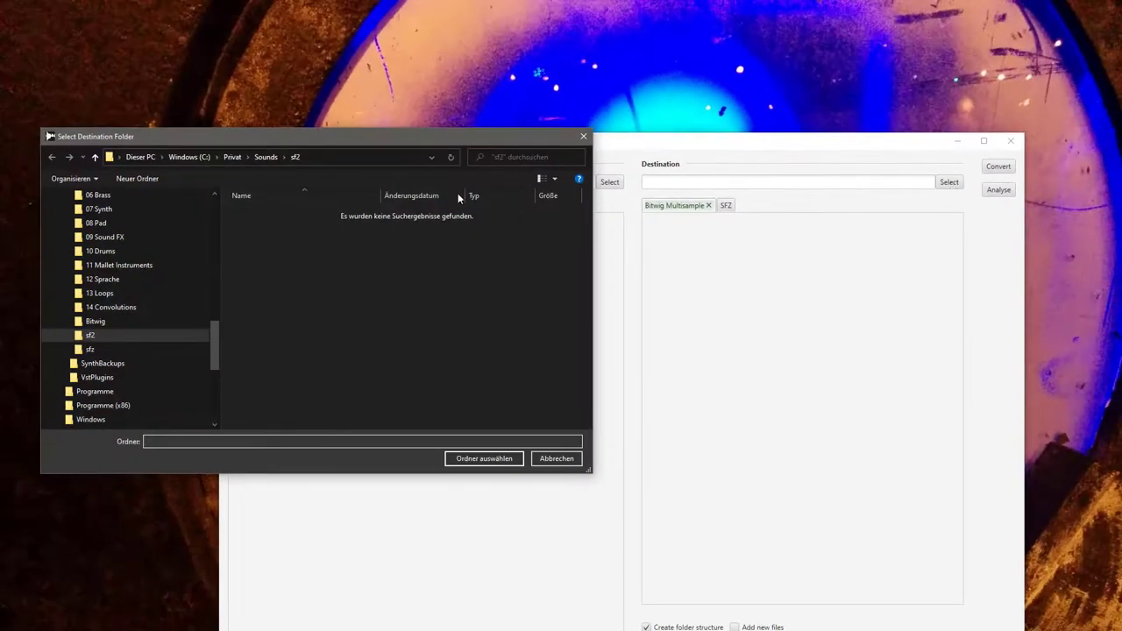
{"action": "left_click_drag", "start_coordinate": [218, 363], "coordinate": [216, 230]}
{"action": "left_click", "coordinate": [84, 218]}
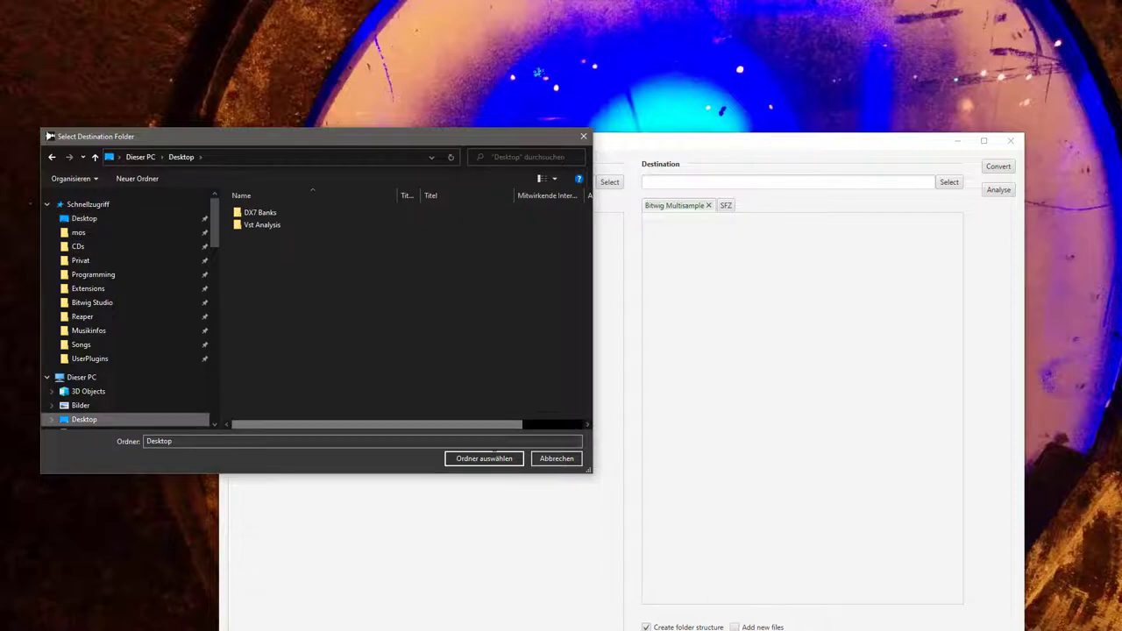
{"action": "left_click", "coordinate": [484, 459]}
{"action": "left_click", "coordinate": [752, 180]}
{"action": "type", "text": "\\Desktop\\Des"}
{"action": "type", "text": "tination"}
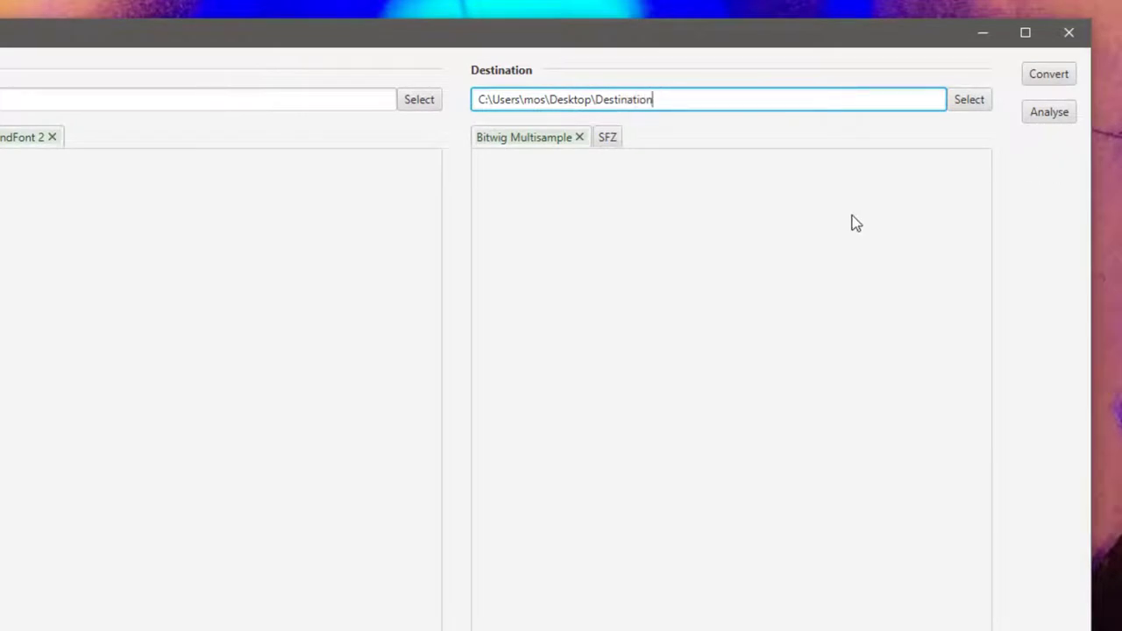
- Analyse the sf2 SoundFont files and scroll through the mappings and warnings in the log
{"action": "left_click", "coordinate": [1050, 114]}
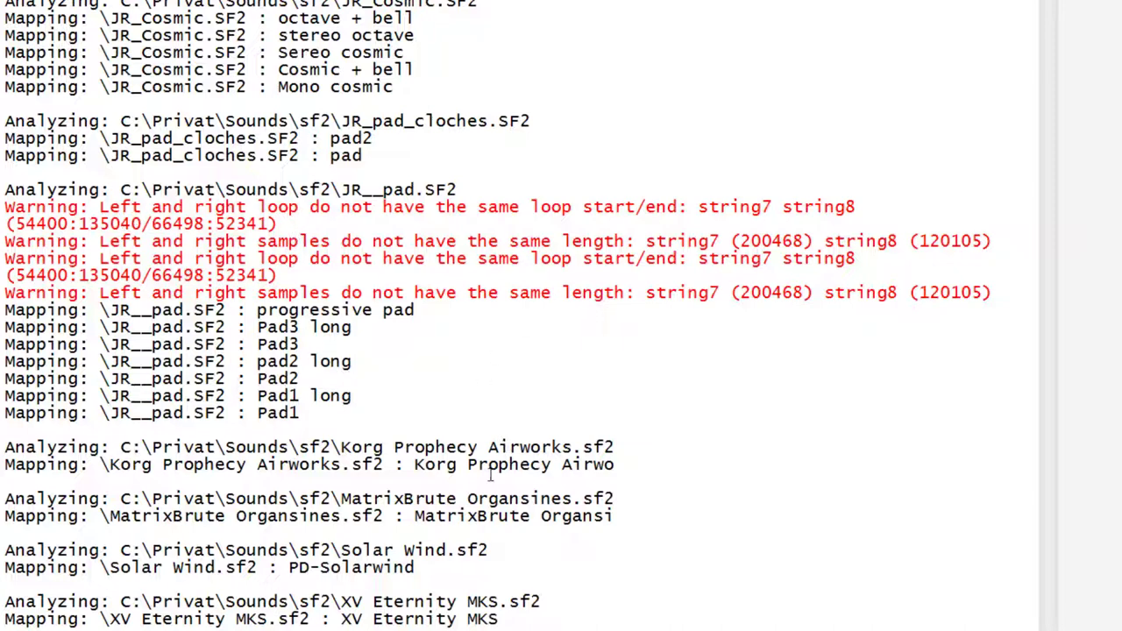
{"action": "scroll", "coordinate": [491, 476], "scroll_direction": "up", "scroll_amount": 15}
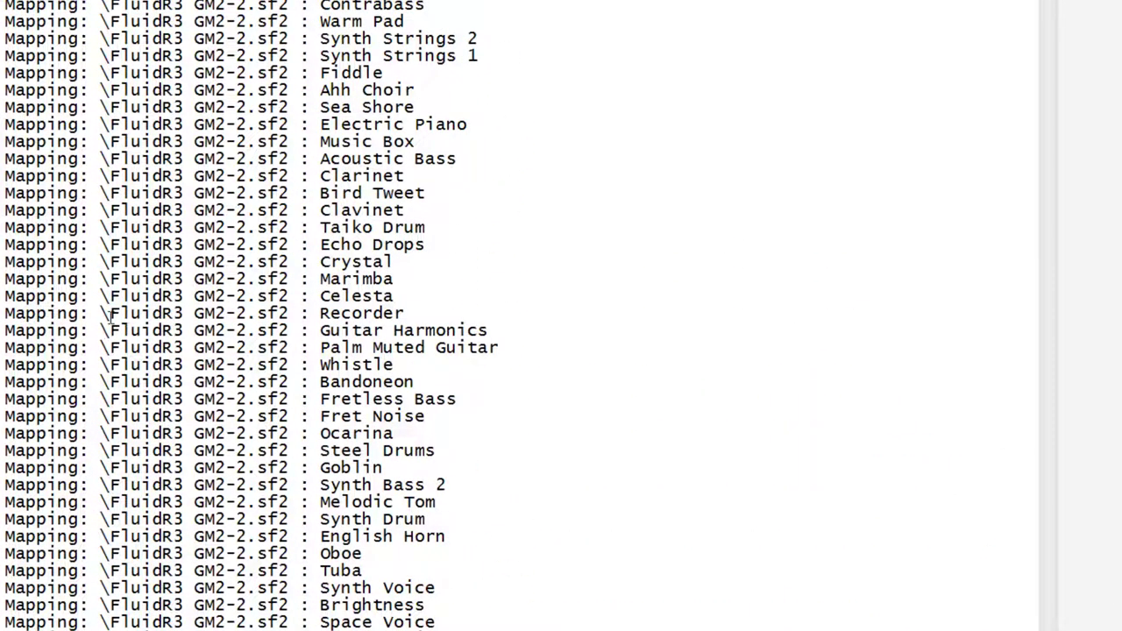
{"action": "left_click_drag", "start_coordinate": [100, 313], "coordinate": [292, 313]}
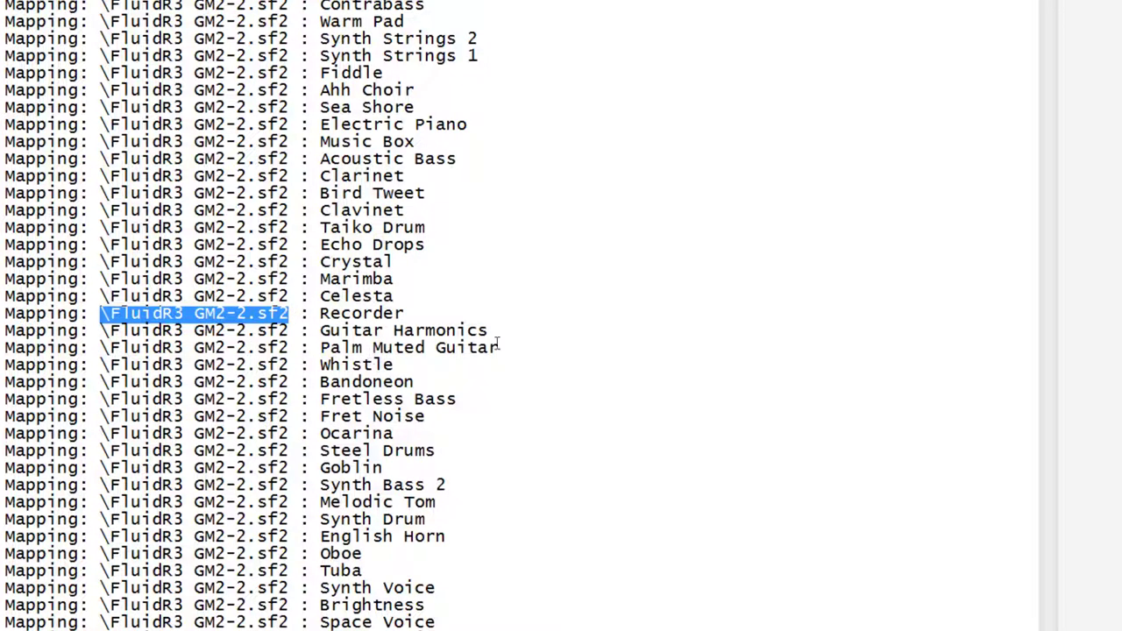
{"action": "left_click", "coordinate": [1064, 389]}
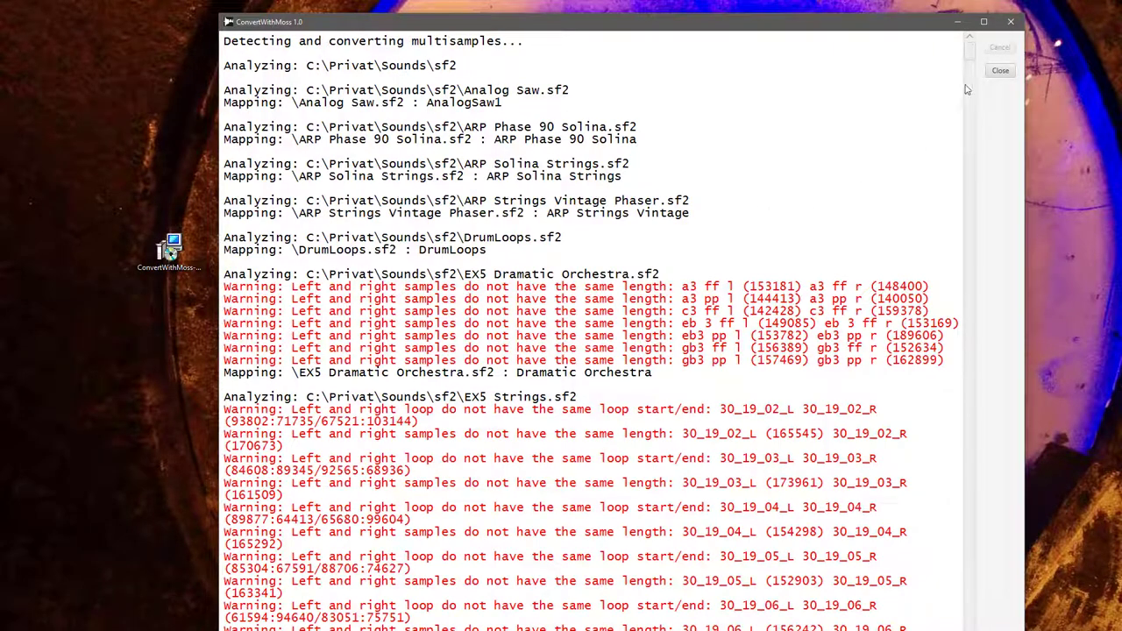
- Close the analysis log and convert the SoundFonts into Bitwig multisamples under Destination\sf2
{"action": "left_click", "coordinate": [1000, 71]}
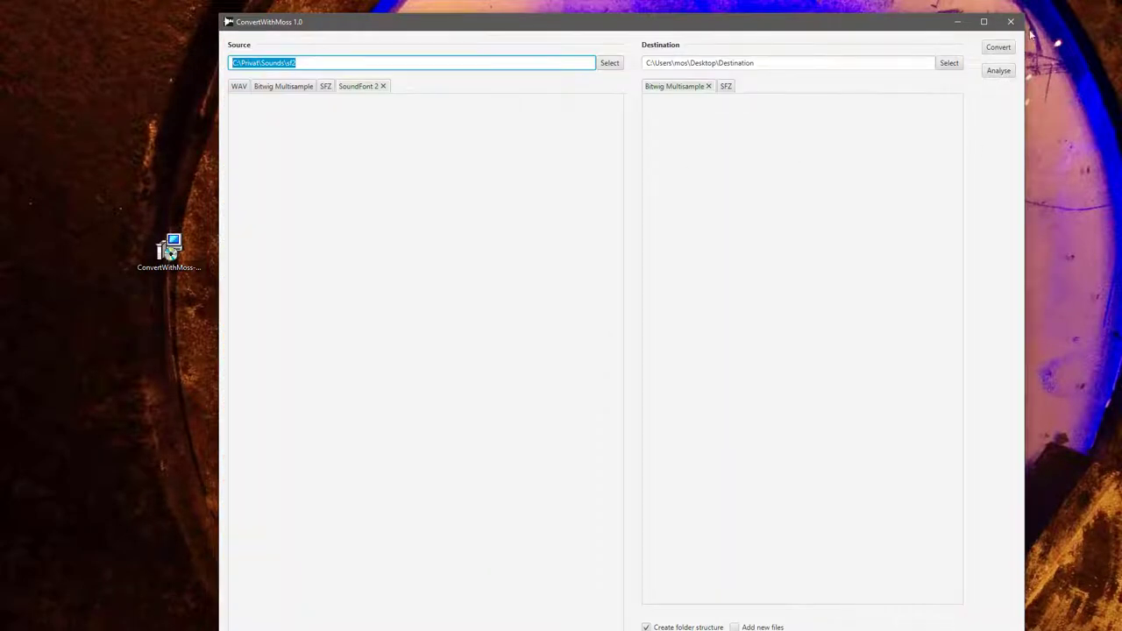
{"action": "left_click", "coordinate": [999, 47]}
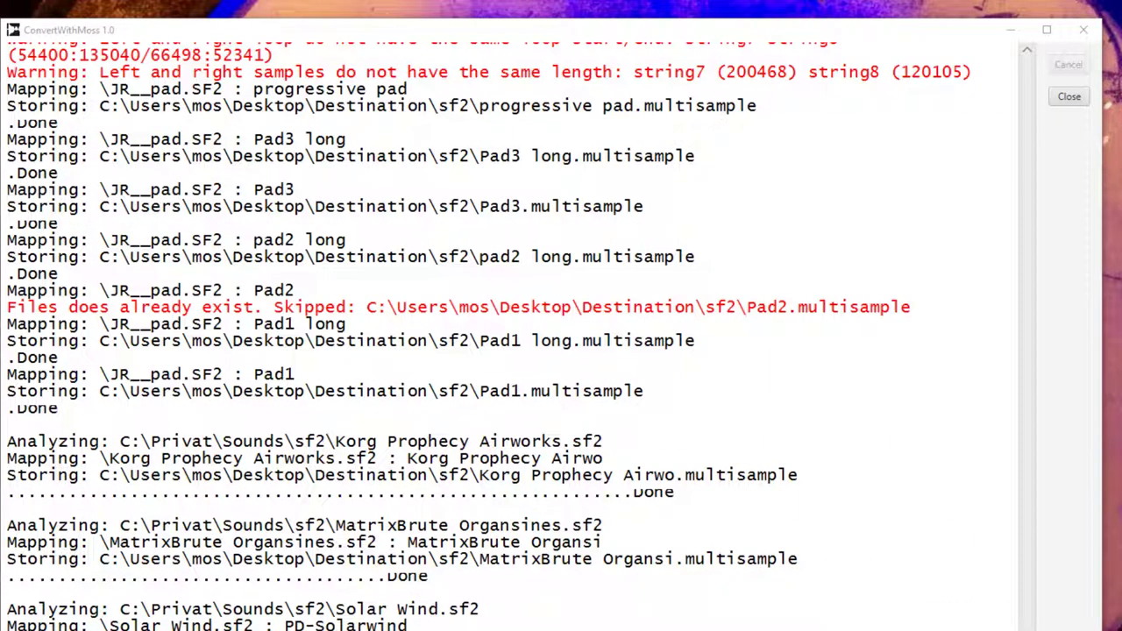
- In File Explorer, browse into Destination\sf2 and scroll through the converted .multisample files
{"action": "left_click_drag", "start_coordinate": [0, 171], "coordinate": [95, 169]}
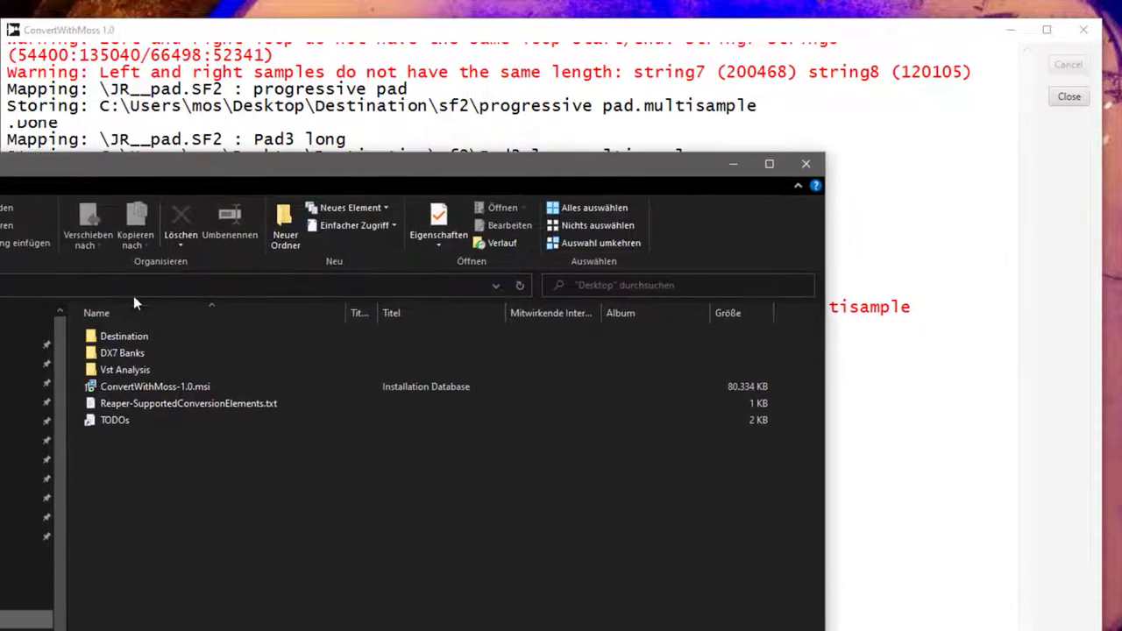
{"action": "double_click", "coordinate": [140, 338]}
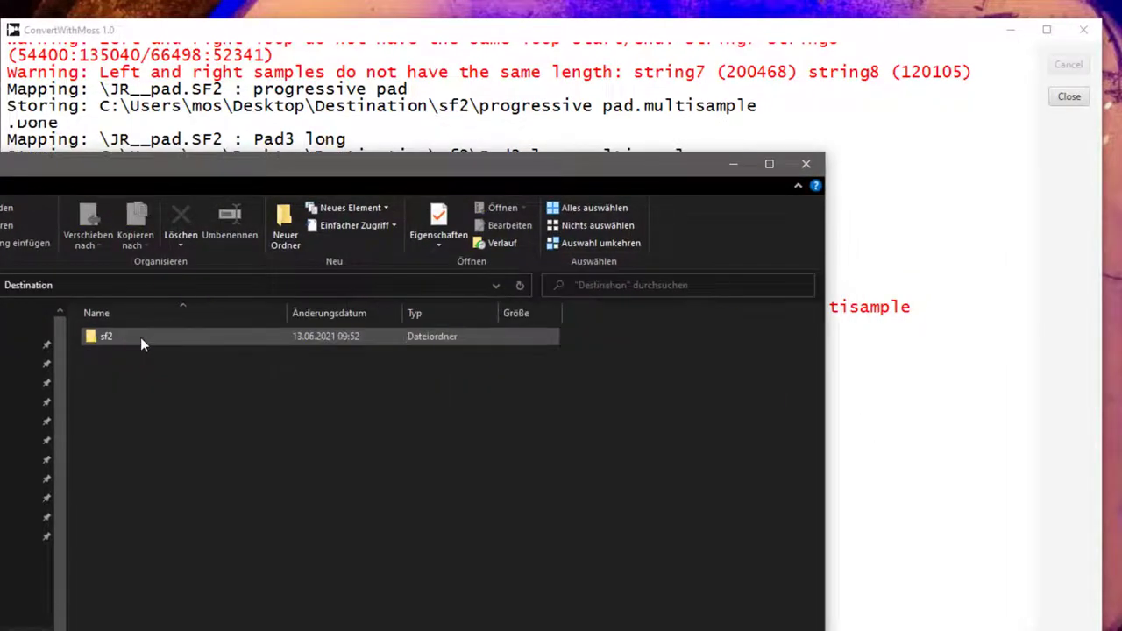
{"action": "double_click", "coordinate": [125, 336]}
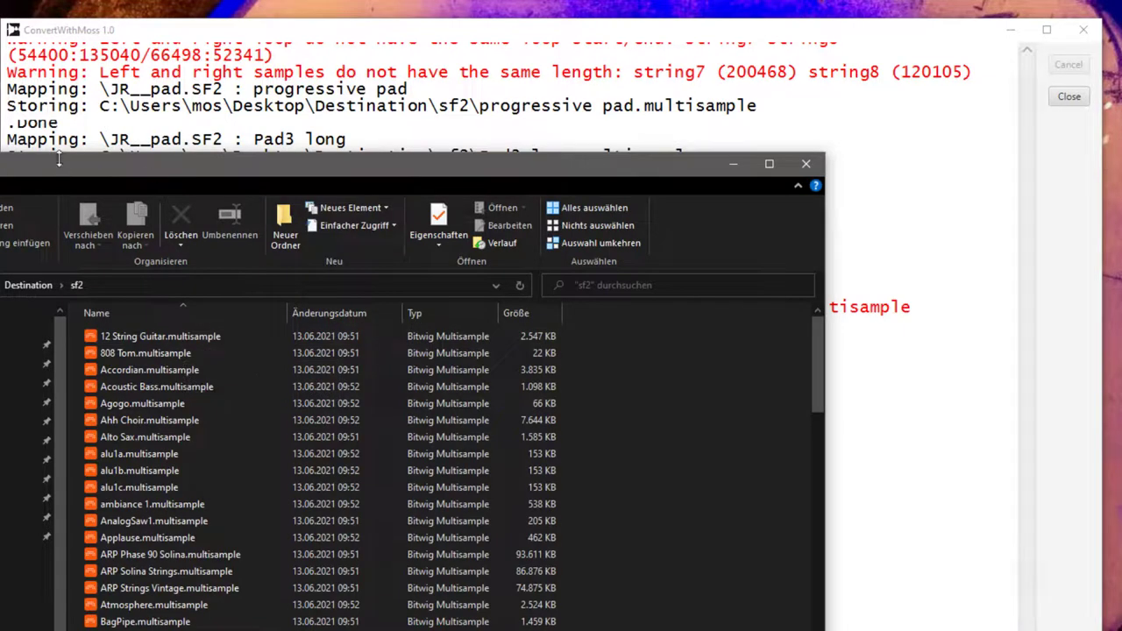
{"action": "left_click_drag", "start_coordinate": [61, 165], "coordinate": [70, 0]}
{"action": "scroll", "coordinate": [375, 509], "scroll_direction": "down", "scroll_amount": 14}
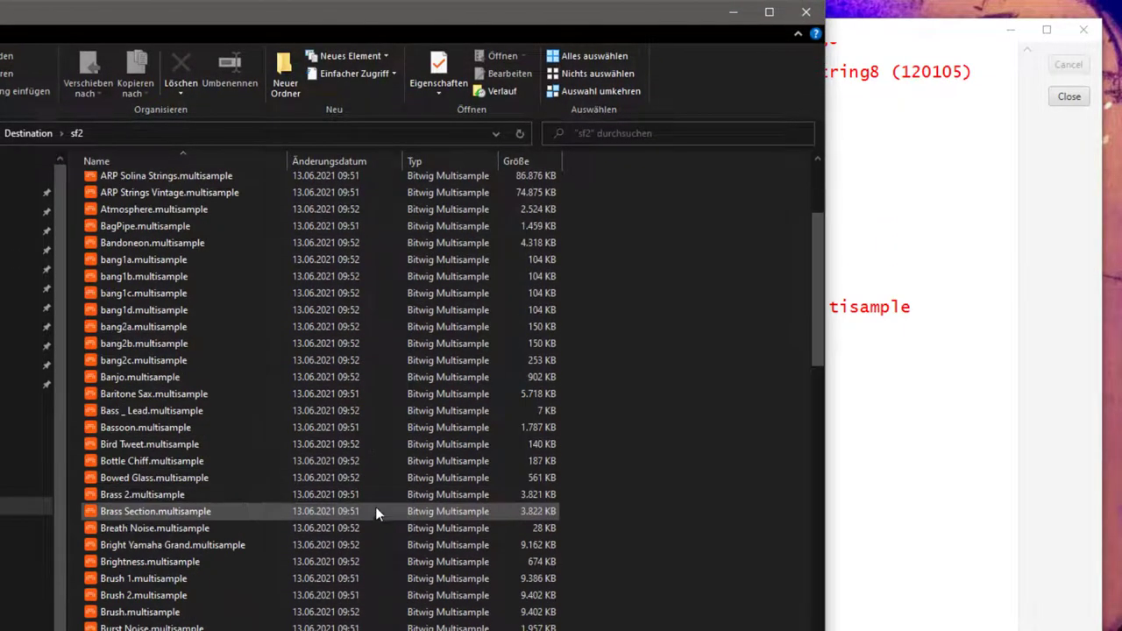
{"action": "scroll", "coordinate": [824, 345], "scroll_direction": "down", "scroll_amount": 1}
{"action": "scroll", "coordinate": [824, 345], "scroll_direction": "down", "scroll_amount": 8}
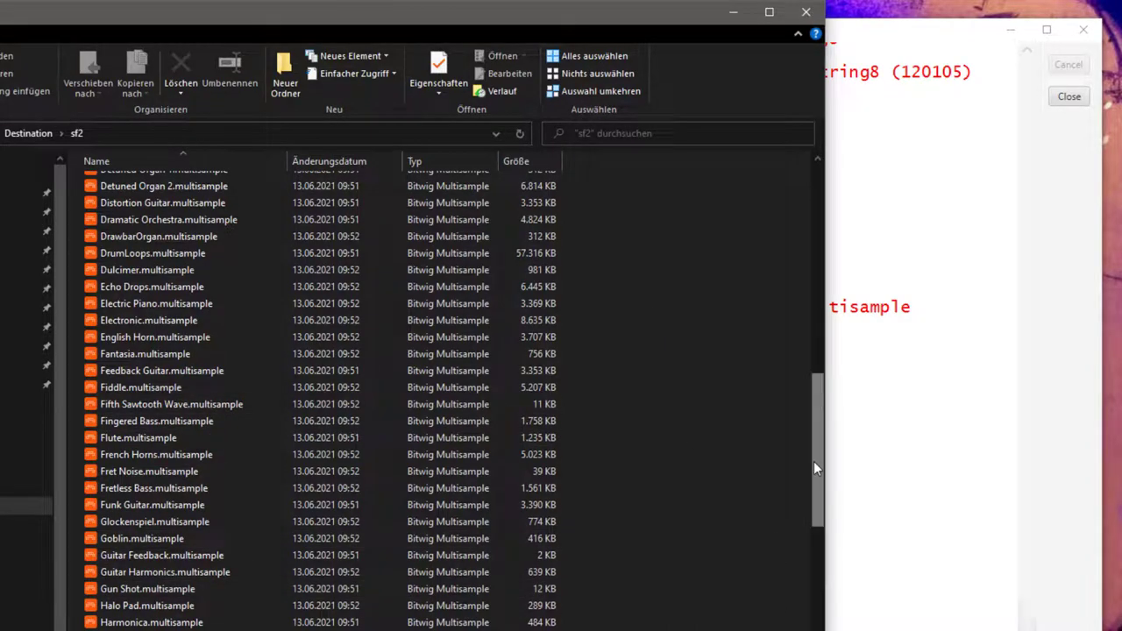
{"action": "scroll", "coordinate": [814, 461], "scroll_direction": "down", "scroll_amount": 15}
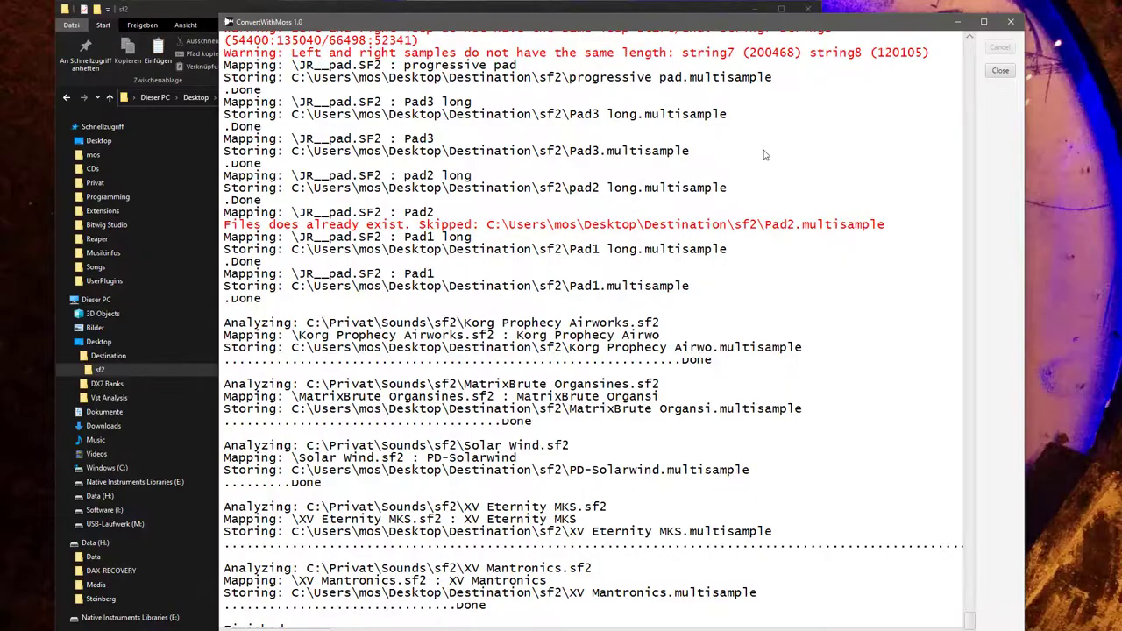
- Close the finished log and cycle the source format through SFZ, Bitwig Multisample and WAV
{"action": "left_click", "coordinate": [1008, 72]}
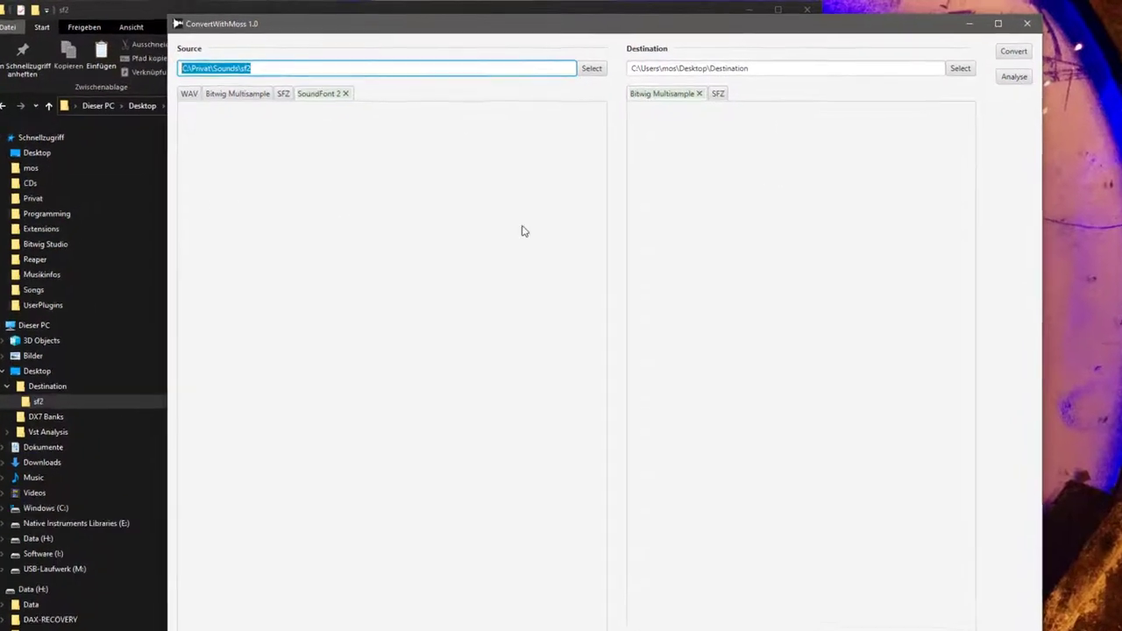
{"action": "left_click", "coordinate": [274, 95]}
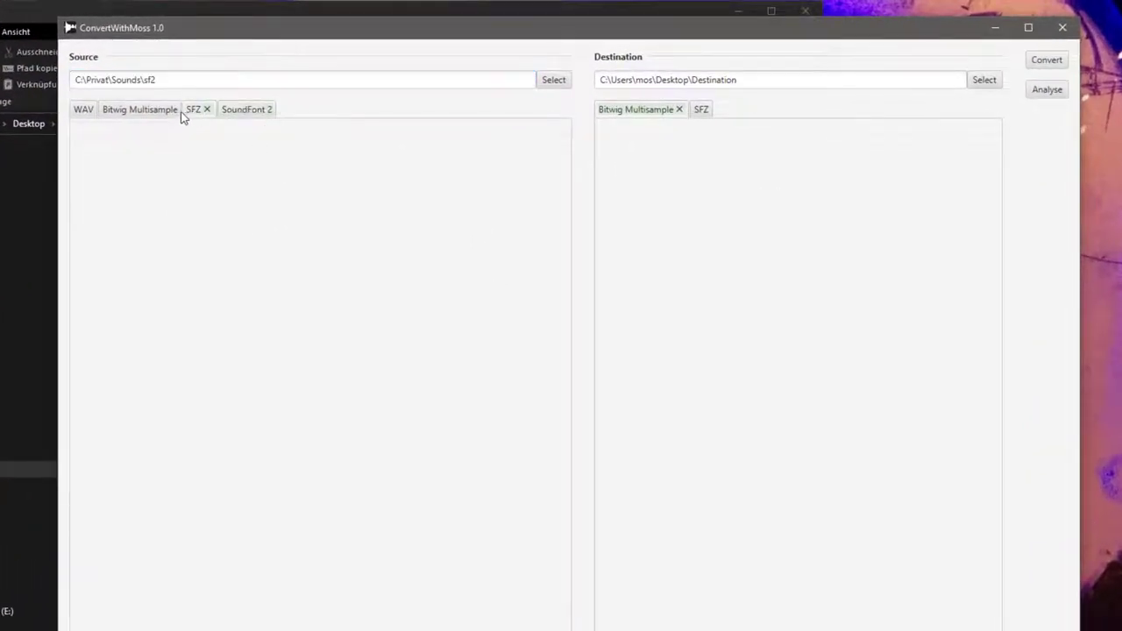
{"action": "left_click", "coordinate": [138, 111]}
{"action": "left_click", "coordinate": [84, 110]}
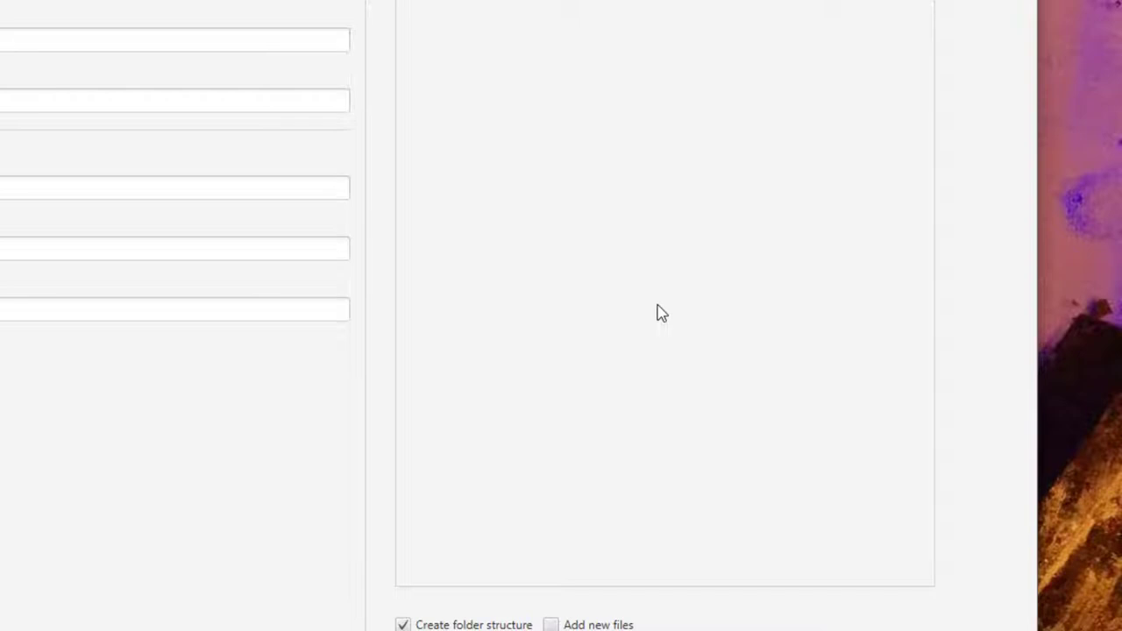
- Start a conversion into the non-empty Destination, dismiss the notice and enable Add new files
{"action": "left_click", "coordinate": [581, 625]}
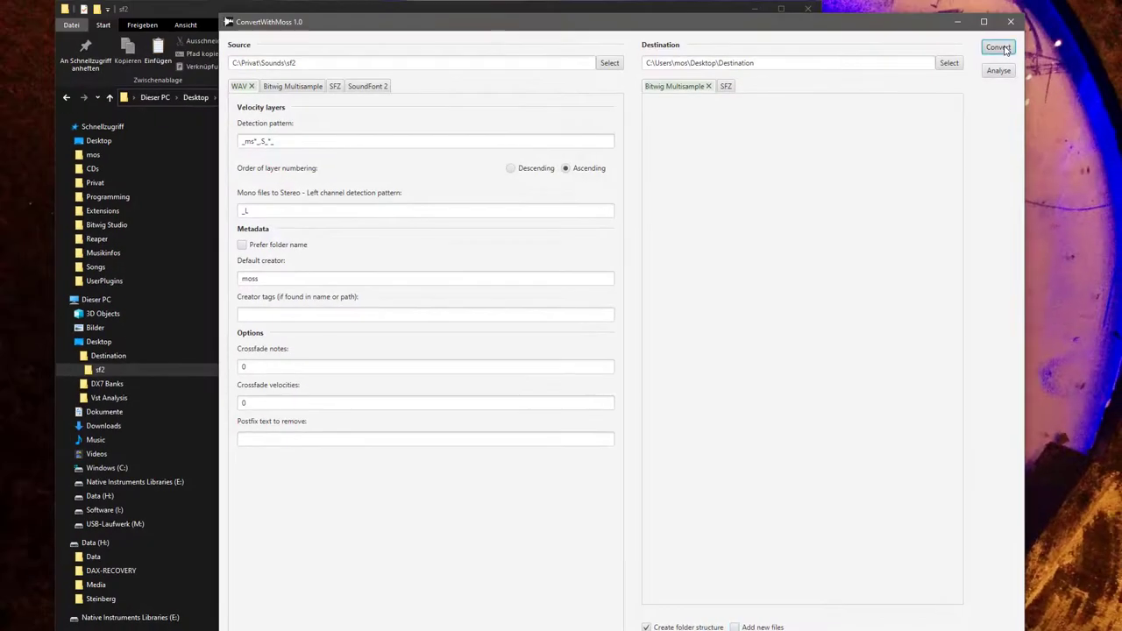
{"action": "left_click", "coordinate": [1004, 49]}
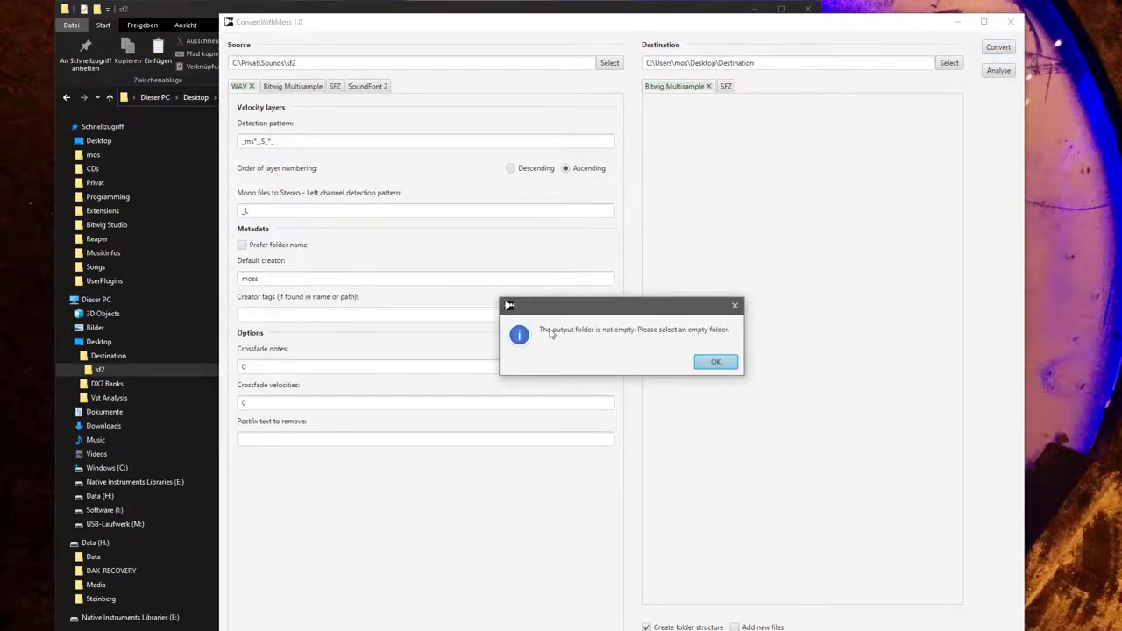
{"action": "left_click", "coordinate": [716, 362]}
{"action": "left_click", "coordinate": [764, 627]}
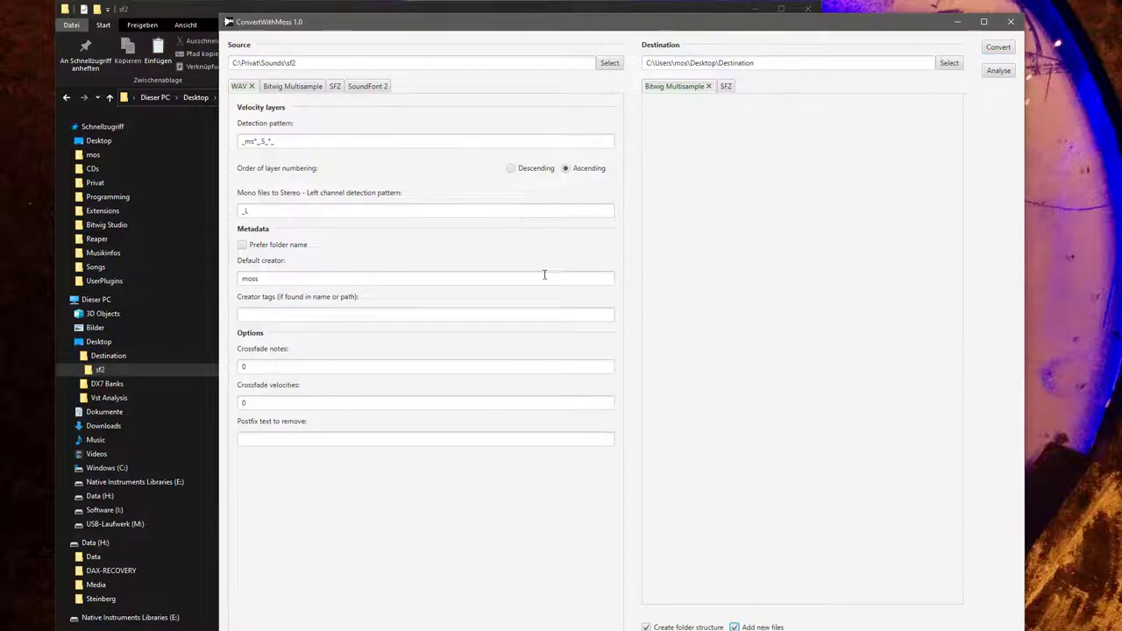
- Reselect SoundFont 2 as source, convert adding only new files, then close the log
{"action": "left_click", "coordinate": [292, 86]}
{"action": "left_click", "coordinate": [367, 86]}
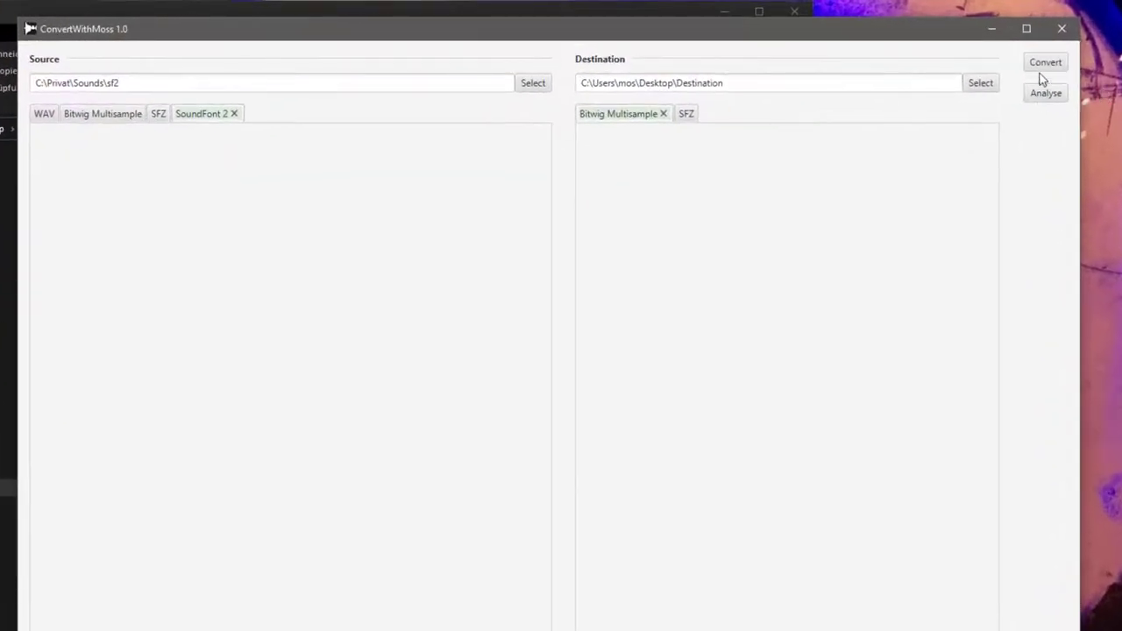
{"action": "left_click", "coordinate": [1042, 65]}
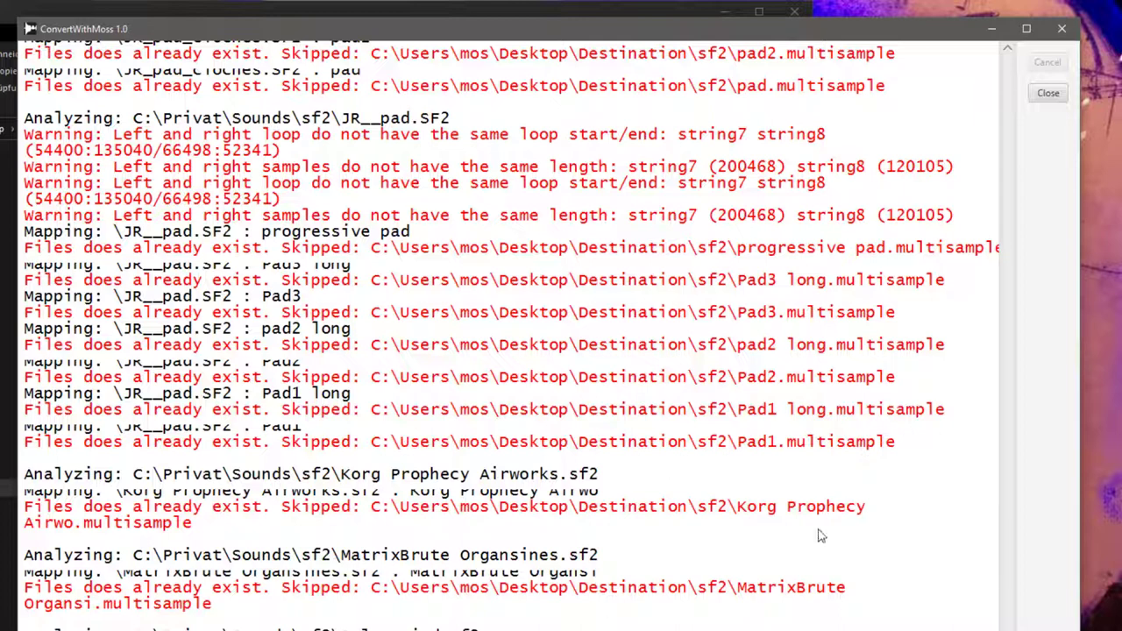
{"action": "left_click", "coordinate": [1052, 94]}
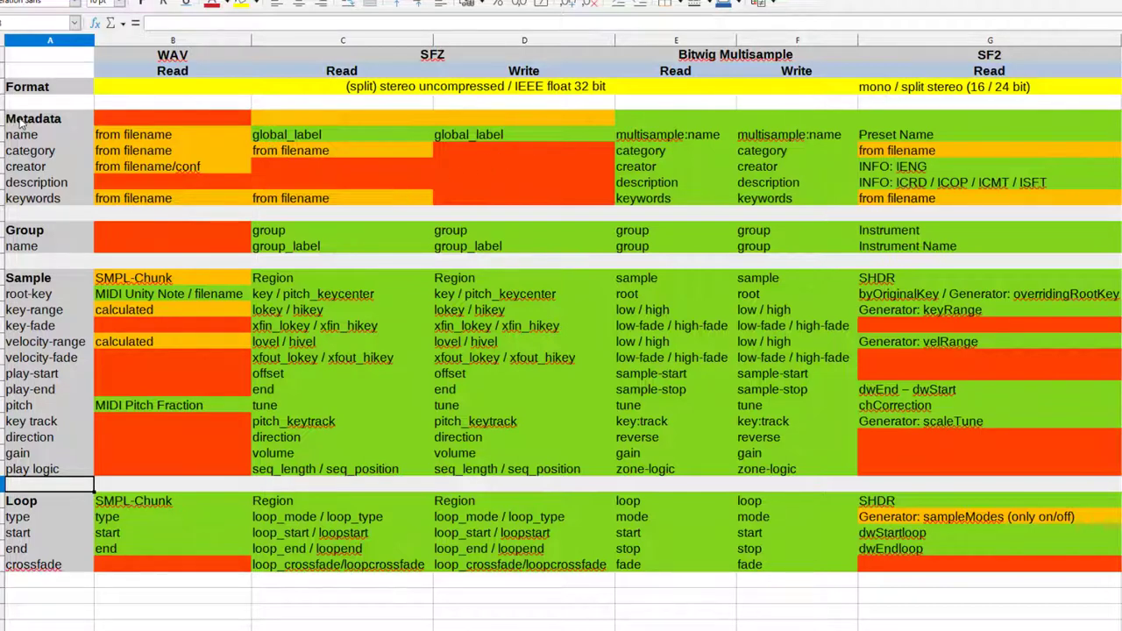
- Step through the category, description and keywords Metadata rows in column A
{"action": "left_click", "coordinate": [53, 149]}
{"action": "left_click", "coordinate": [60, 182]}
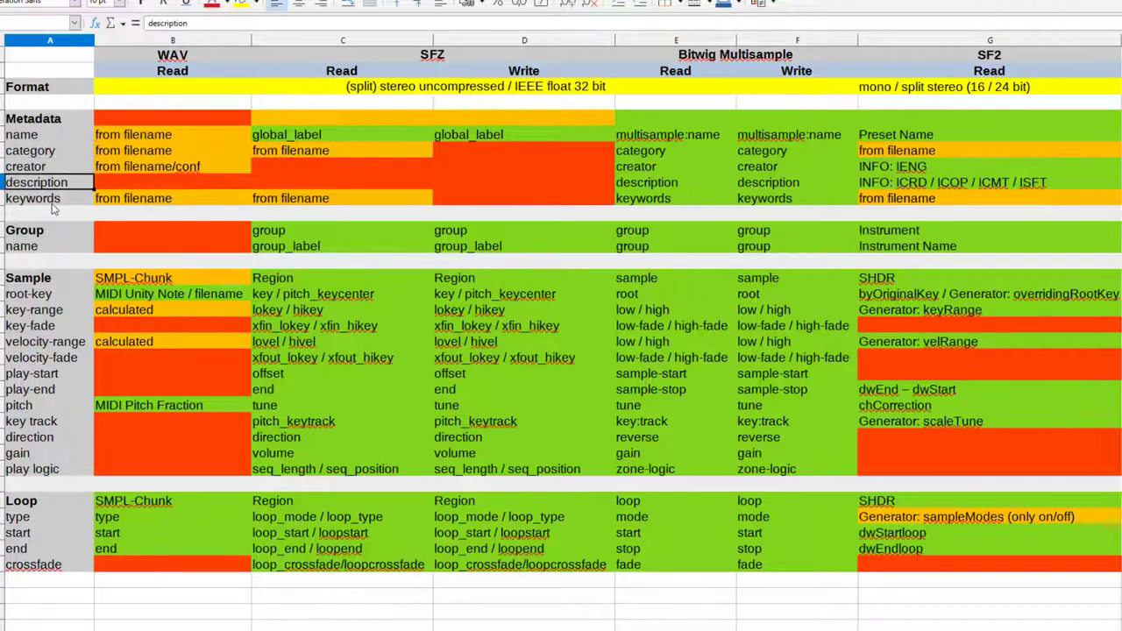
{"action": "left_click", "coordinate": [55, 200]}
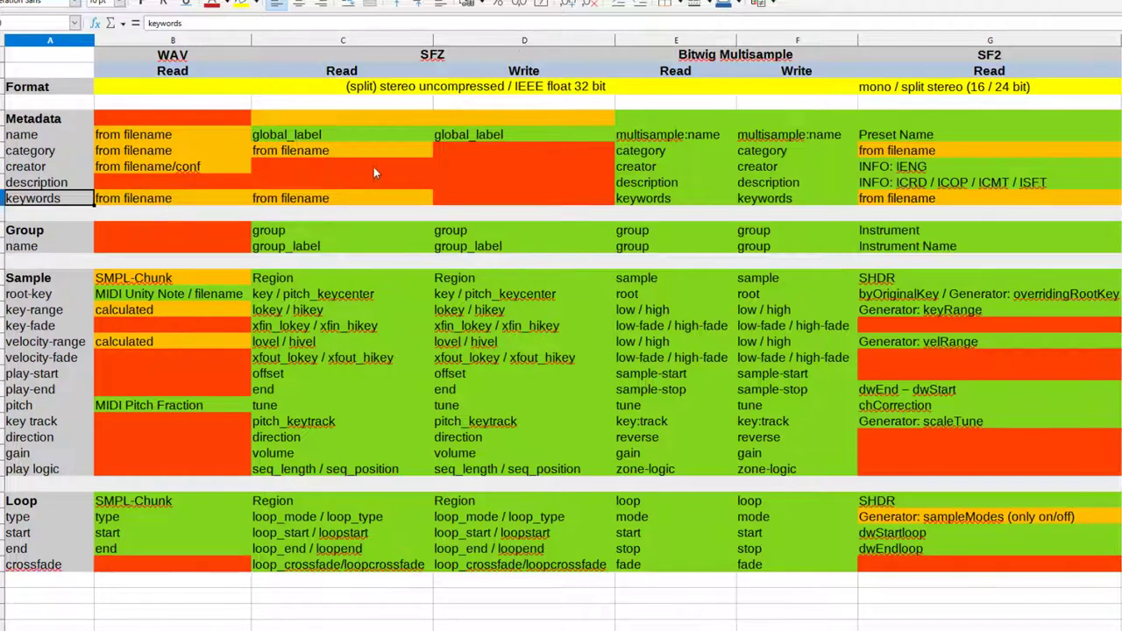
- Review the Bitwig name-to-keywords entries and the SF2 description and creator (INFO: IENG) mappings
{"action": "left_click", "coordinate": [696, 136]}
{"action": "left_click_drag", "start_coordinate": [689, 143], "coordinate": [681, 201]}
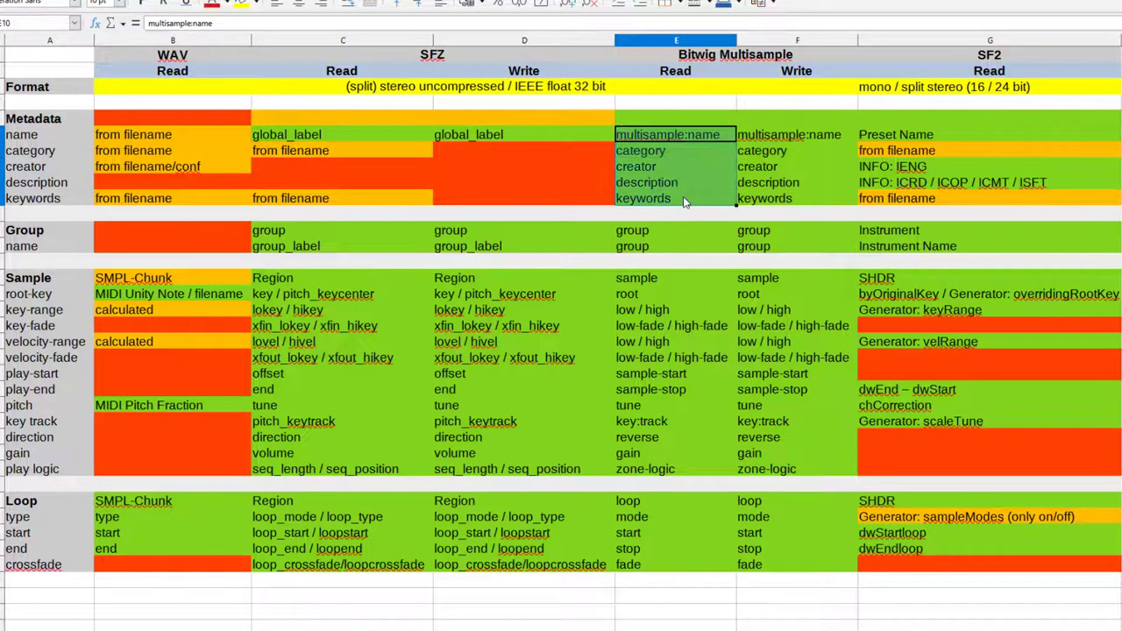
{"action": "left_click", "coordinate": [787, 200]}
{"action": "left_click_drag", "start_coordinate": [916, 180], "coordinate": [883, 174]}
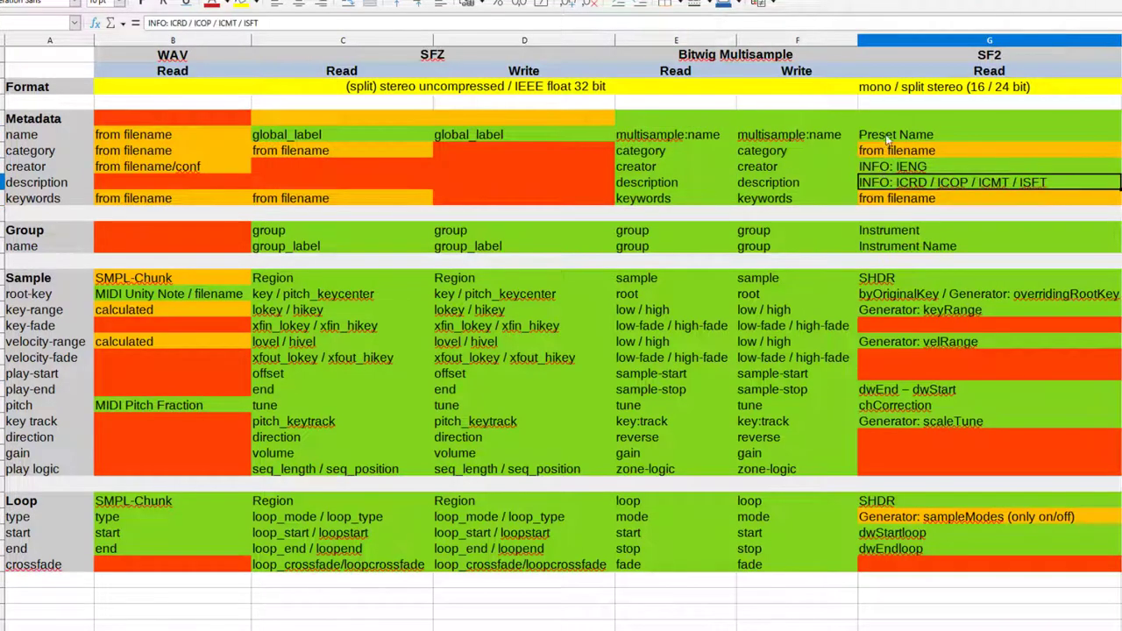
{"action": "left_click", "coordinate": [880, 168]}
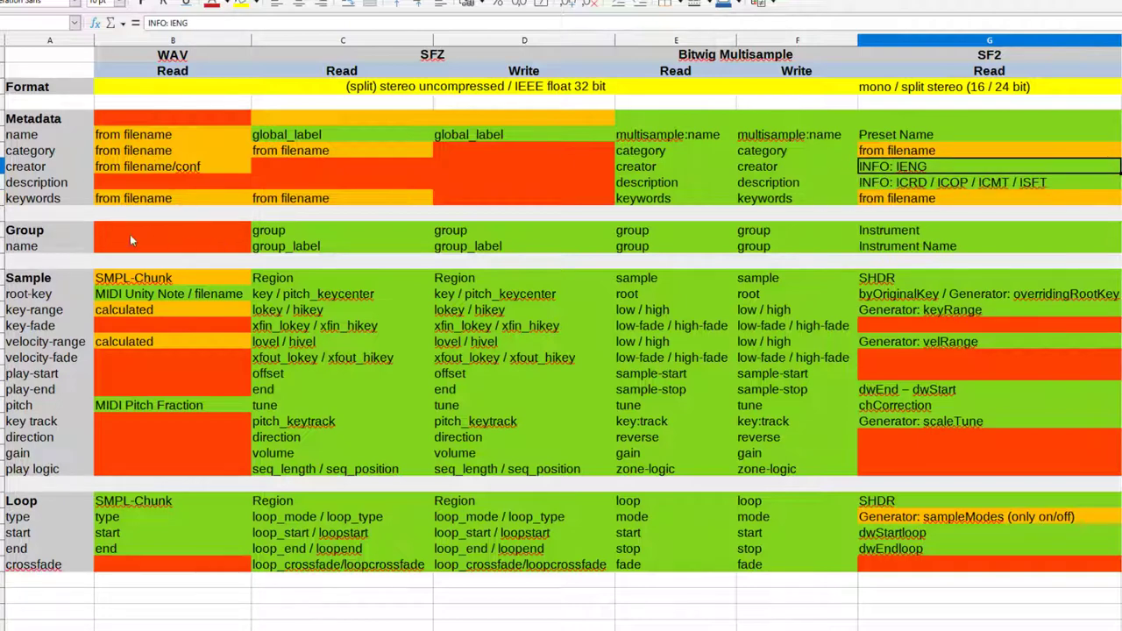
{"action": "left_click", "coordinate": [26, 247]}
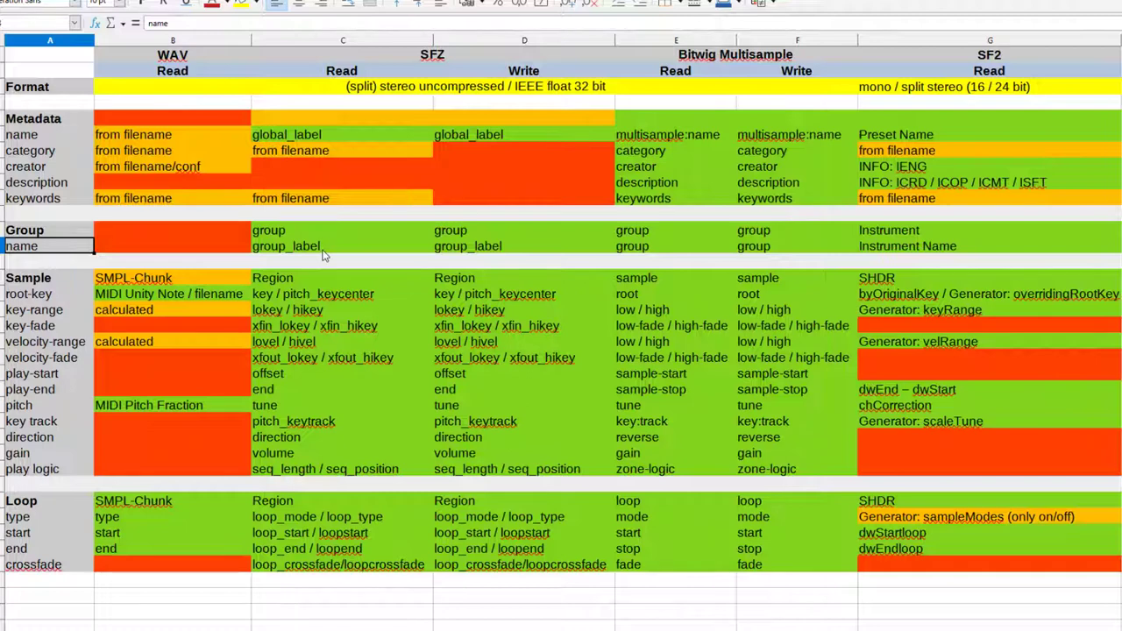
{"action": "left_click", "coordinate": [38, 279]}
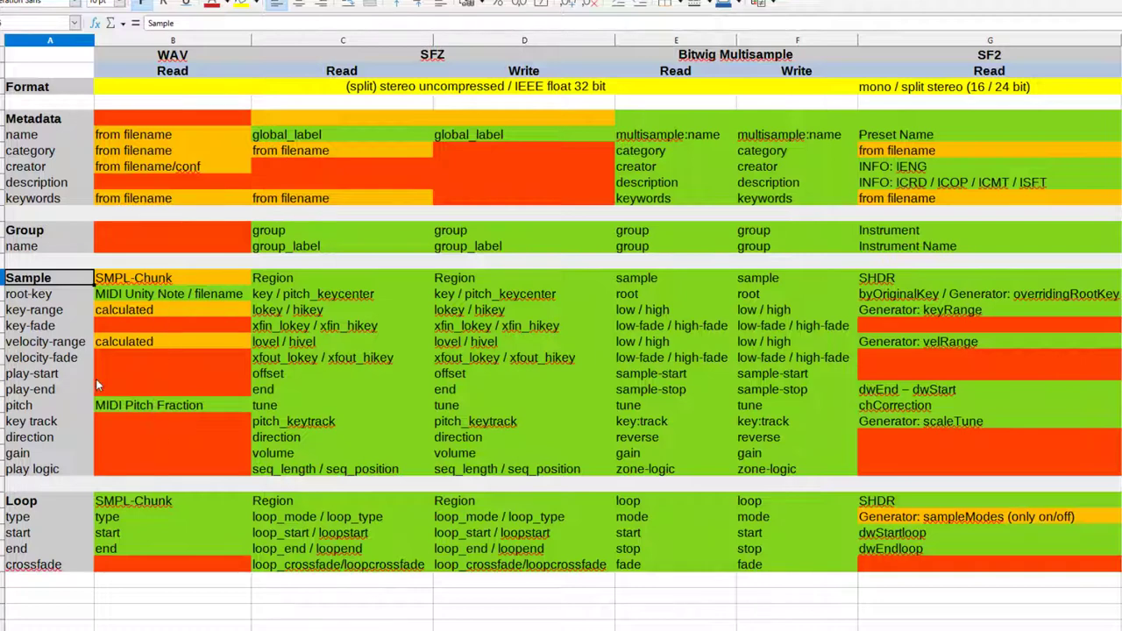
{"action": "left_click", "coordinate": [52, 309]}
{"action": "left_click", "coordinate": [127, 298]}
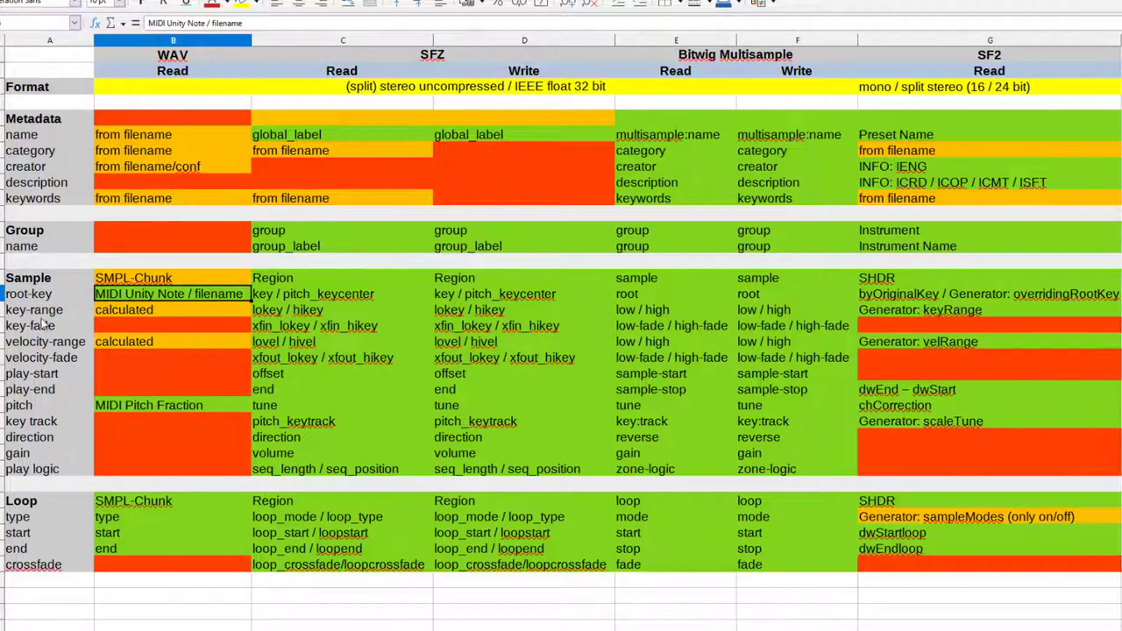
{"action": "left_click", "coordinate": [321, 297]}
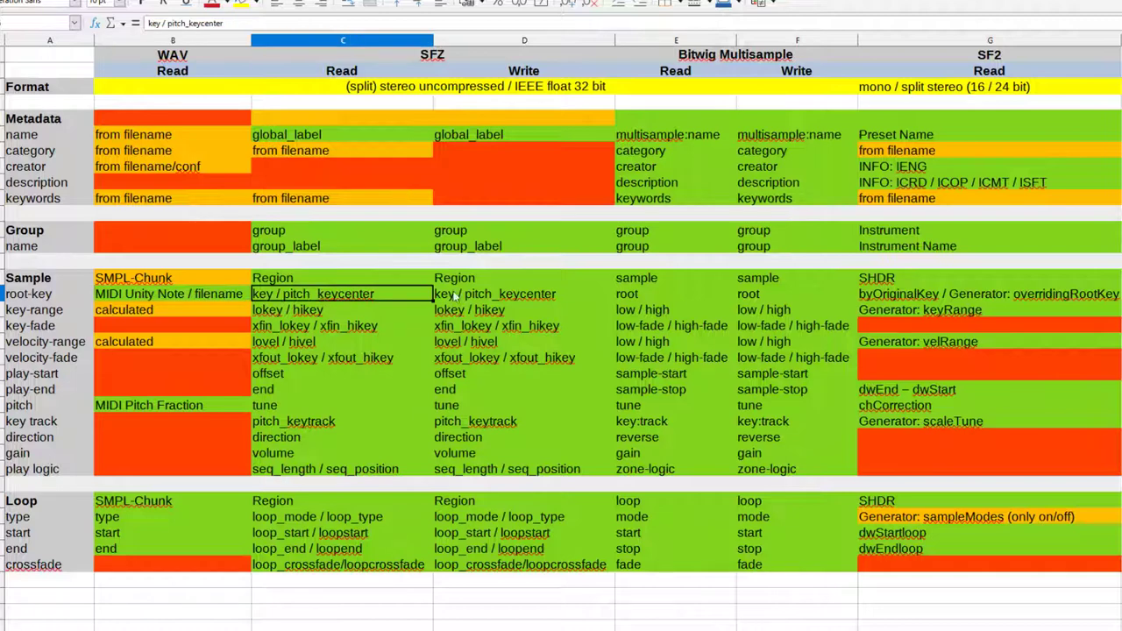
{"action": "left_click", "coordinate": [40, 455]}
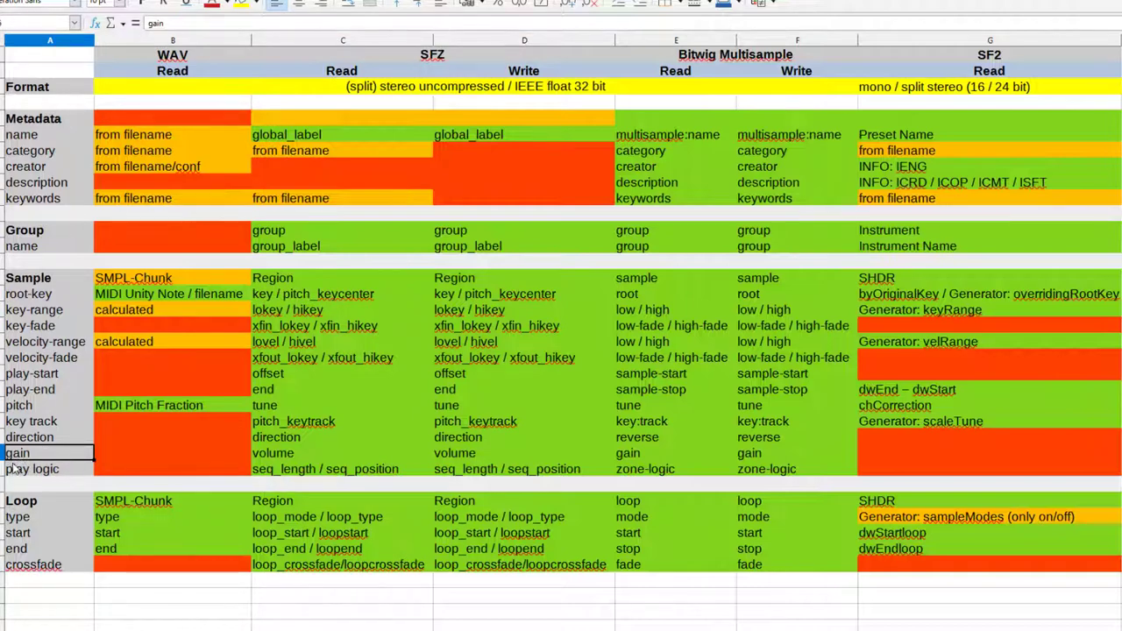
{"action": "left_click", "coordinate": [35, 470]}
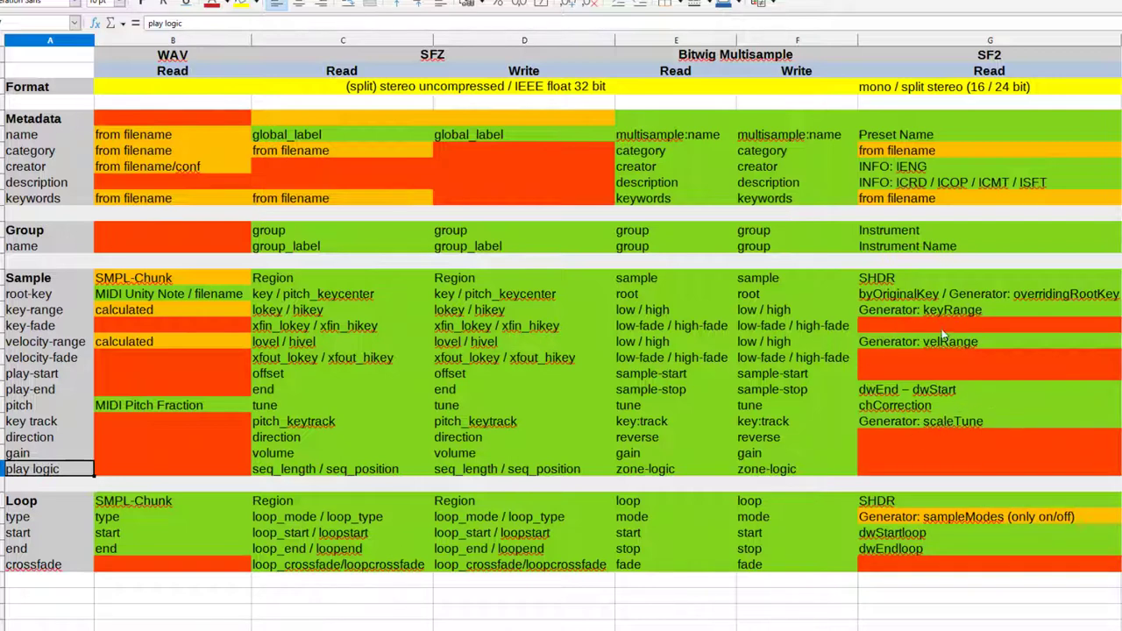
{"action": "left_click", "coordinate": [55, 519]}
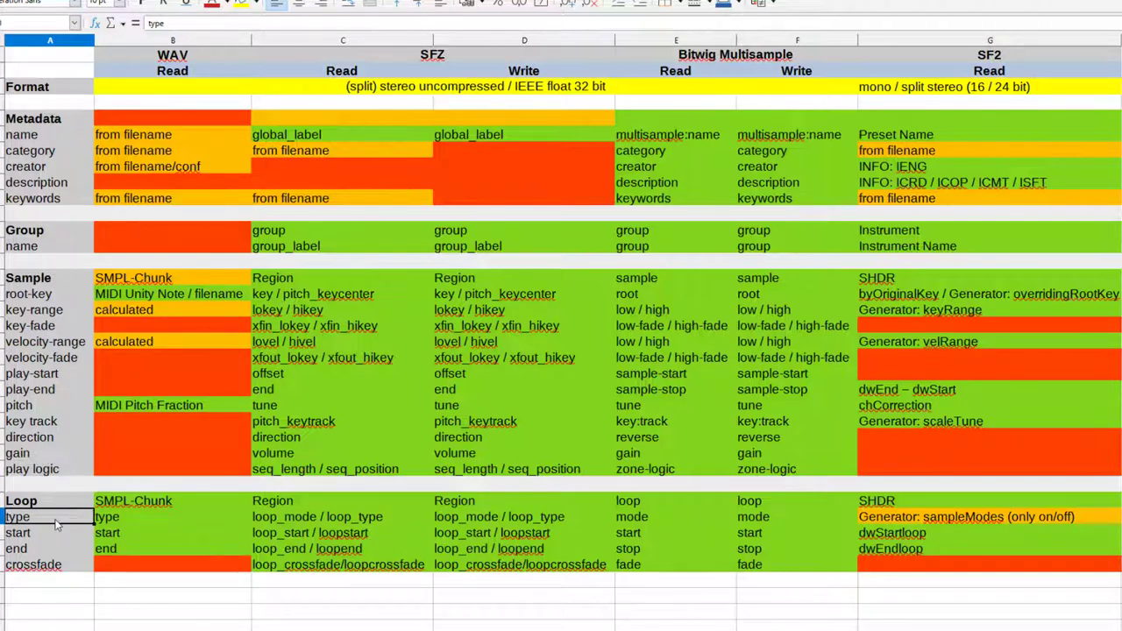